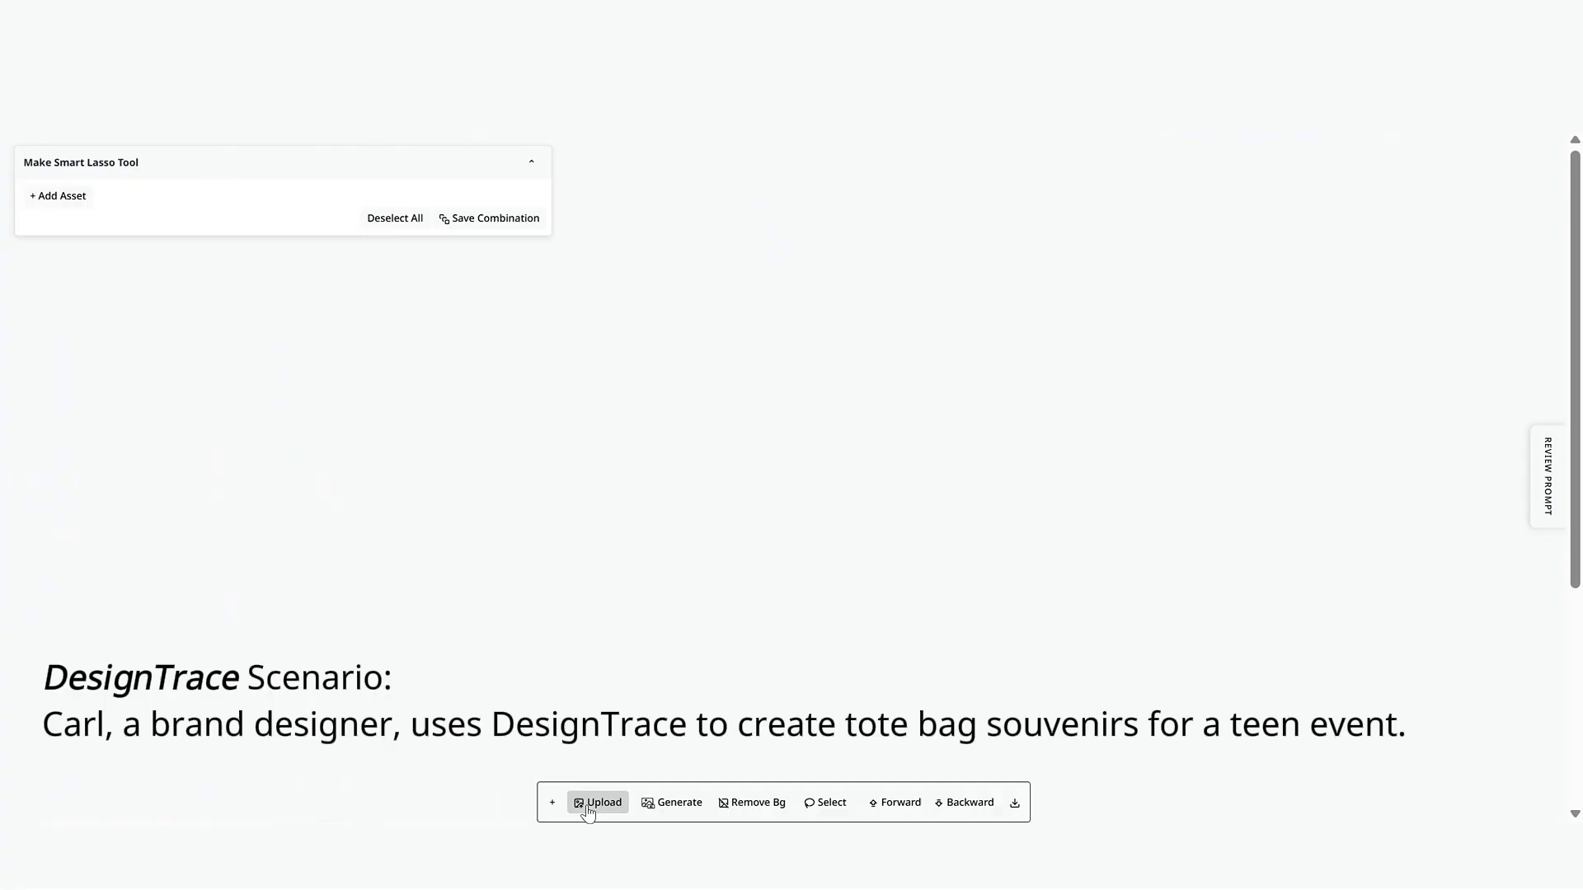
Step: Upload the six images 1.jpg through 6.jpg to the canvas
left_click(587, 804)
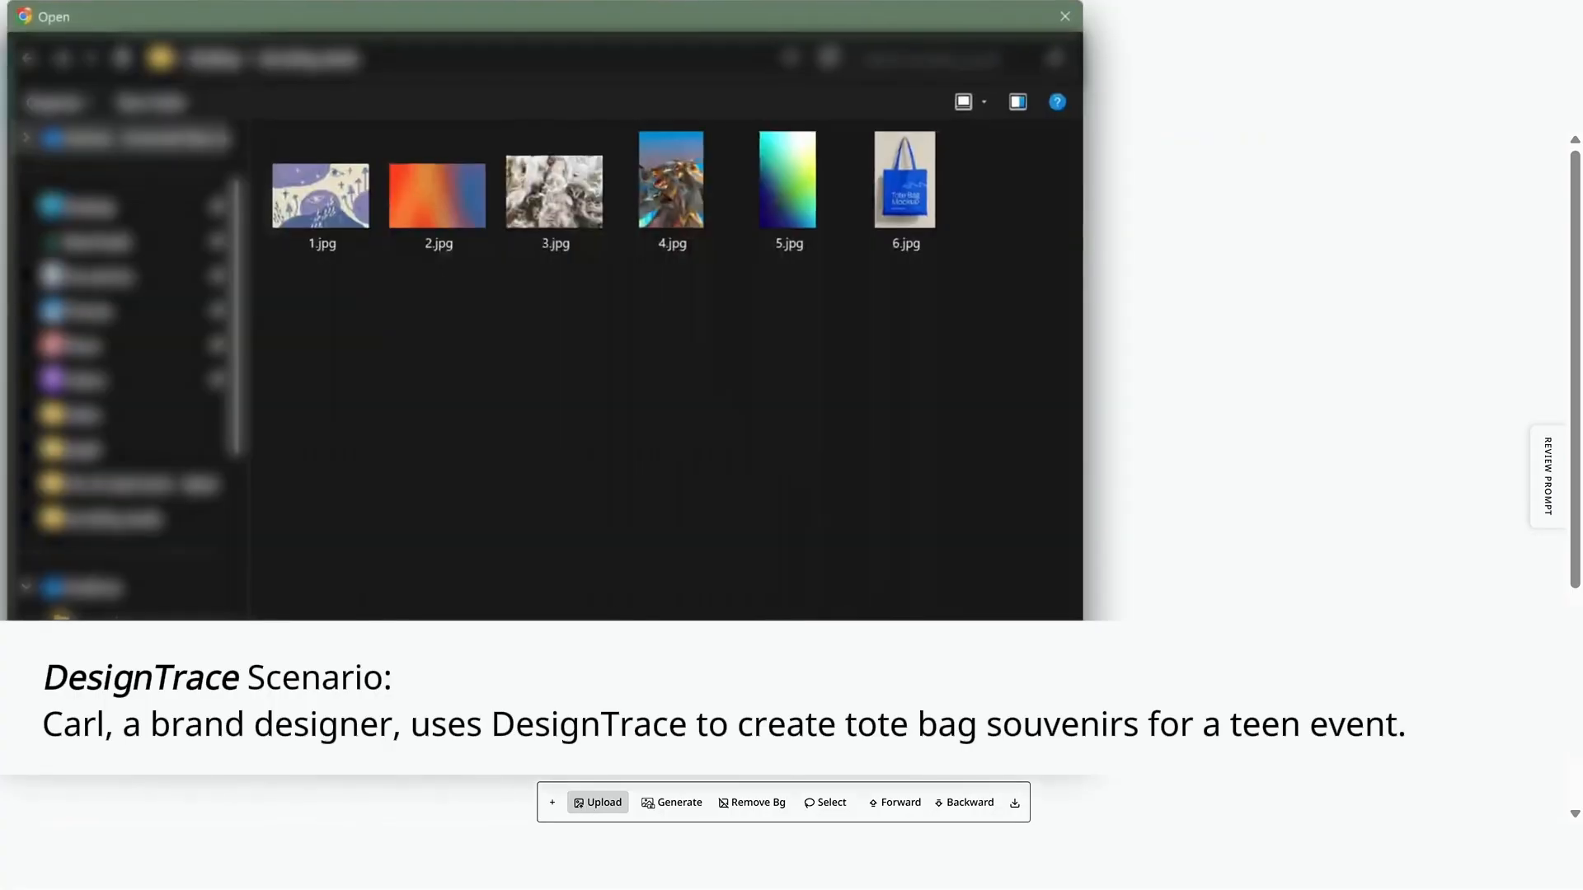
left_click_drag(958, 282, 256, 125)
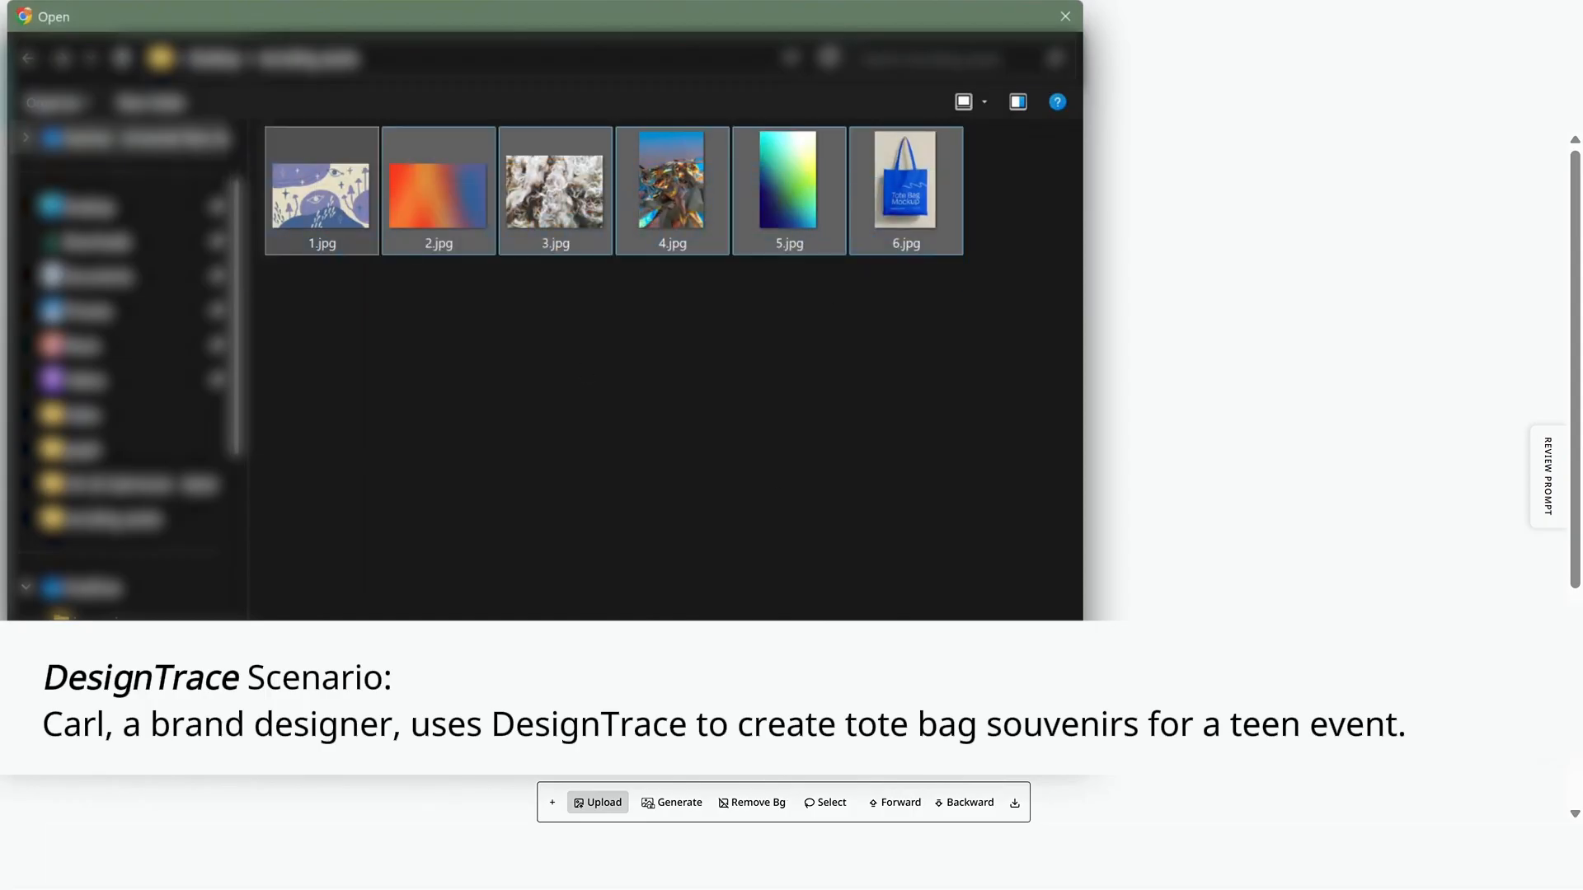
key("Return")
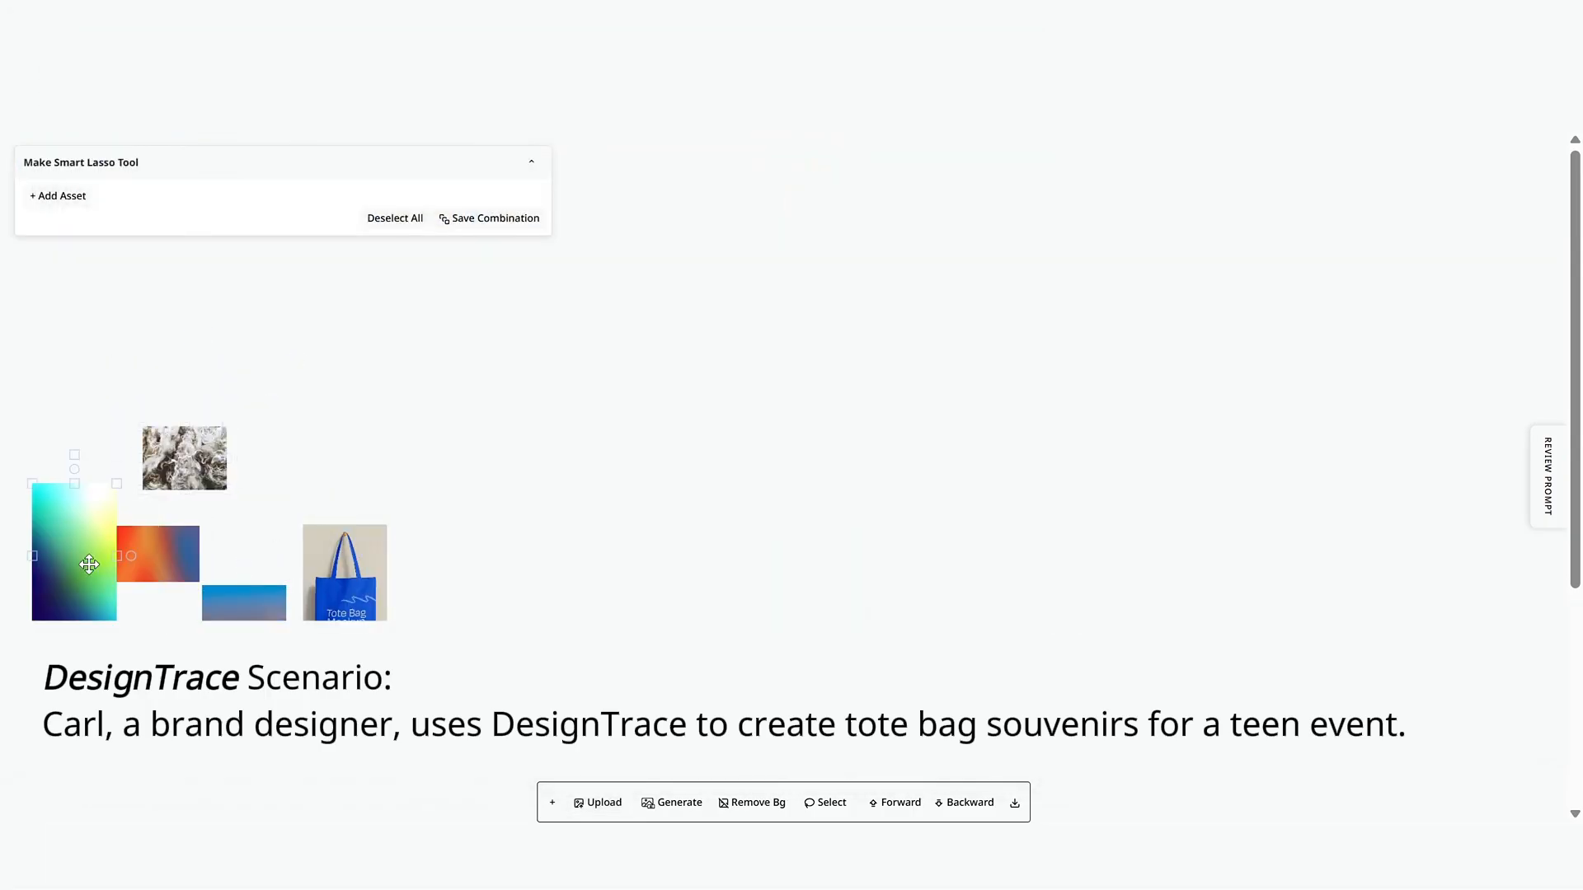
Step: Add an asset category named Material Texture to the smart lasso tool
left_click(58, 195)
type("Material")
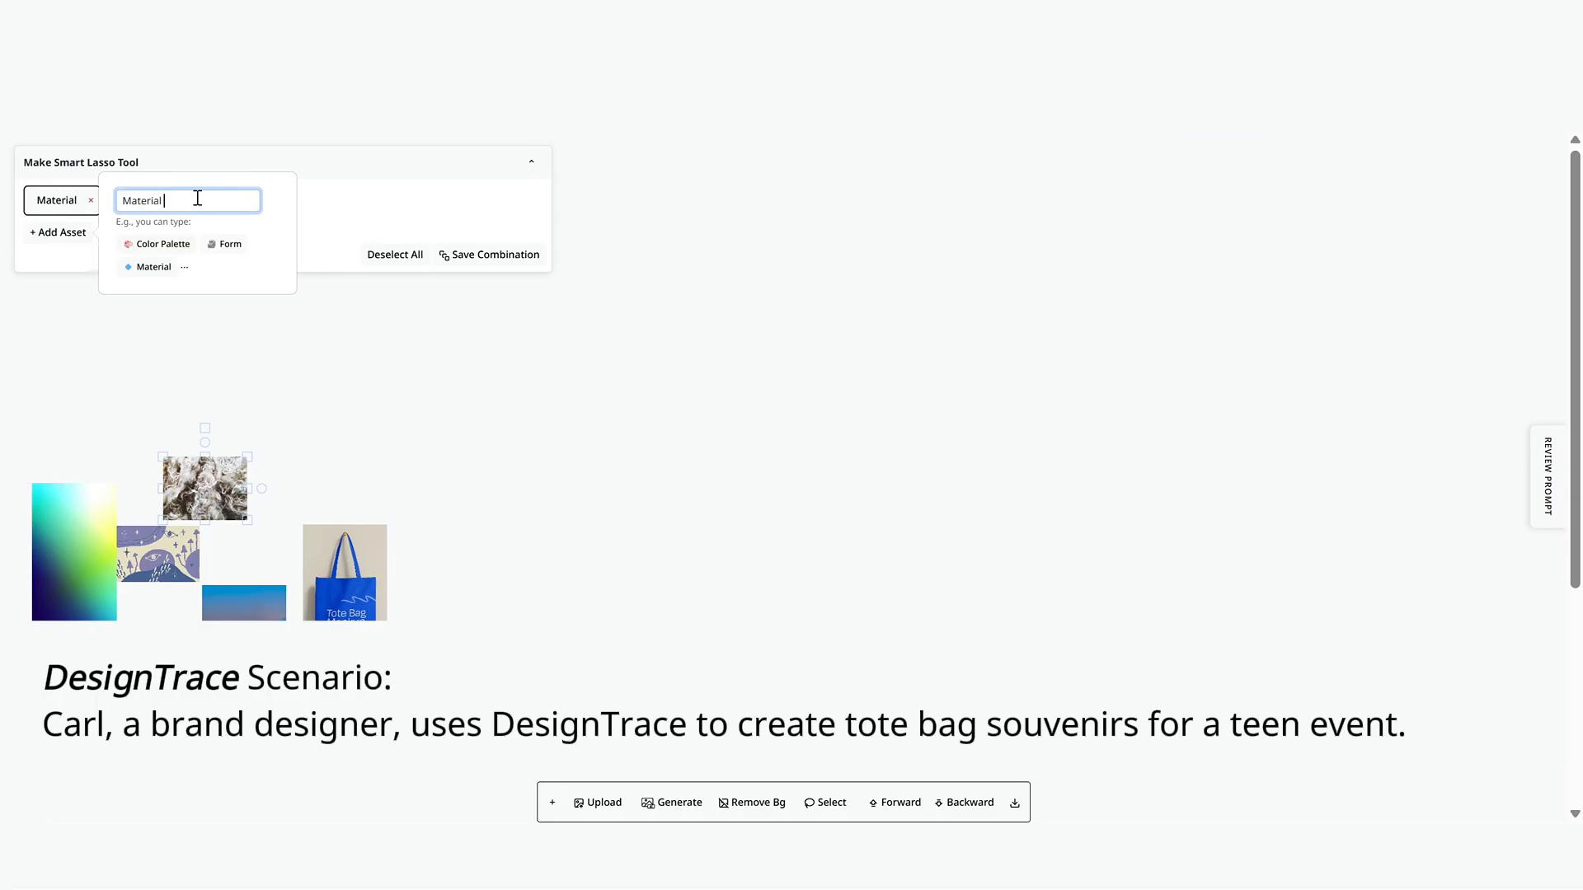
type(" Texture")
key("Return")
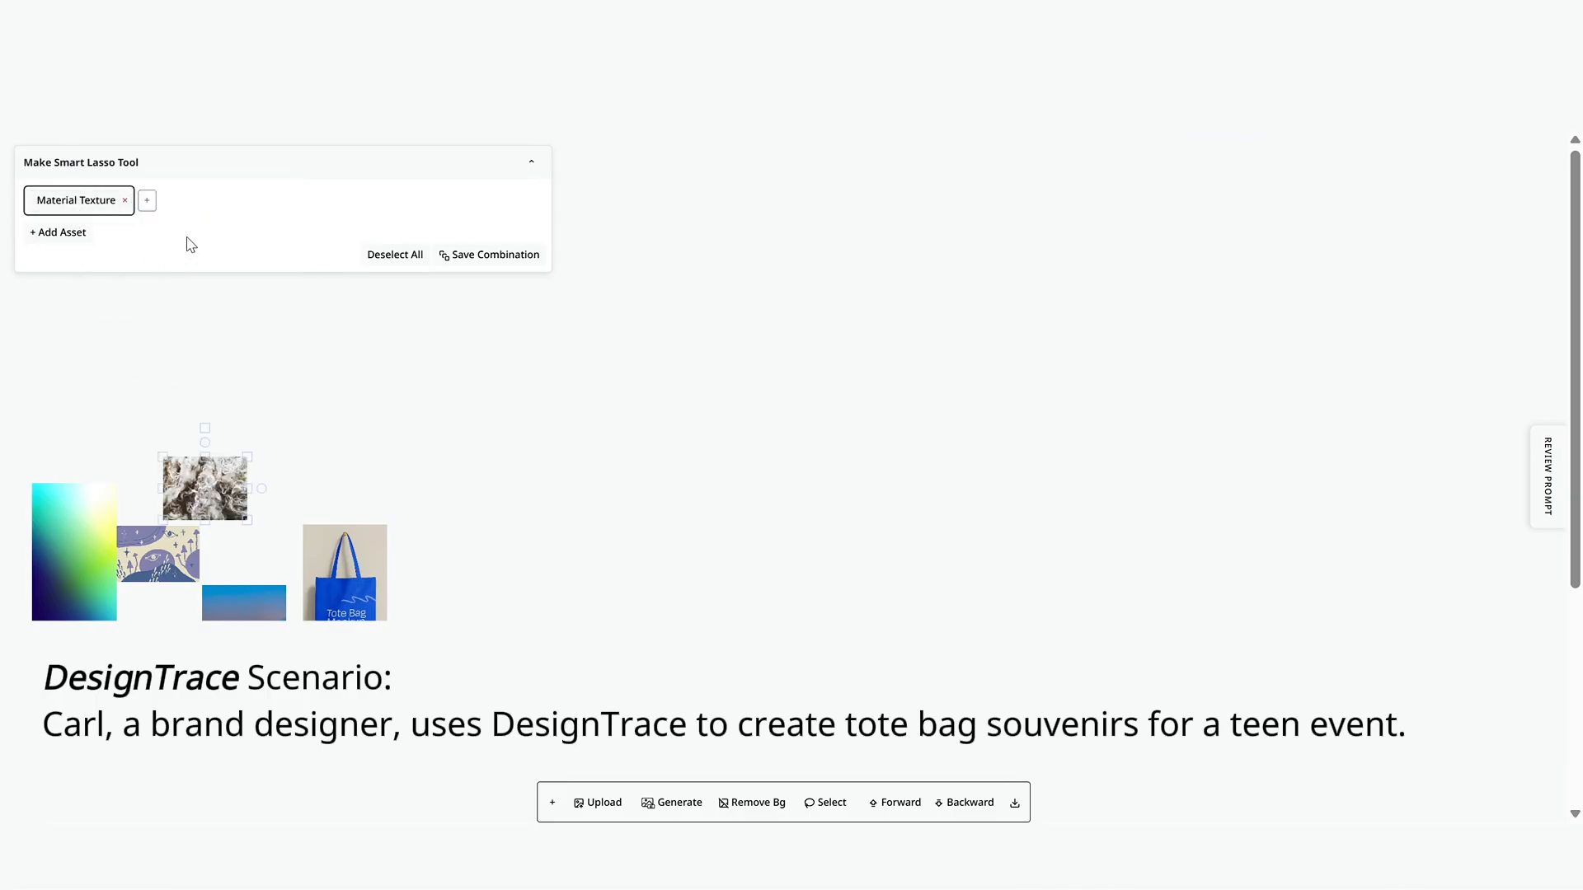
Step: Reword the end of the fluffy fiber texture description so it reads "Soft, fluffy fibers with tight spirals intertwined throughout"
double_click(246, 205)
left_click_drag(311, 204, 359, 201)
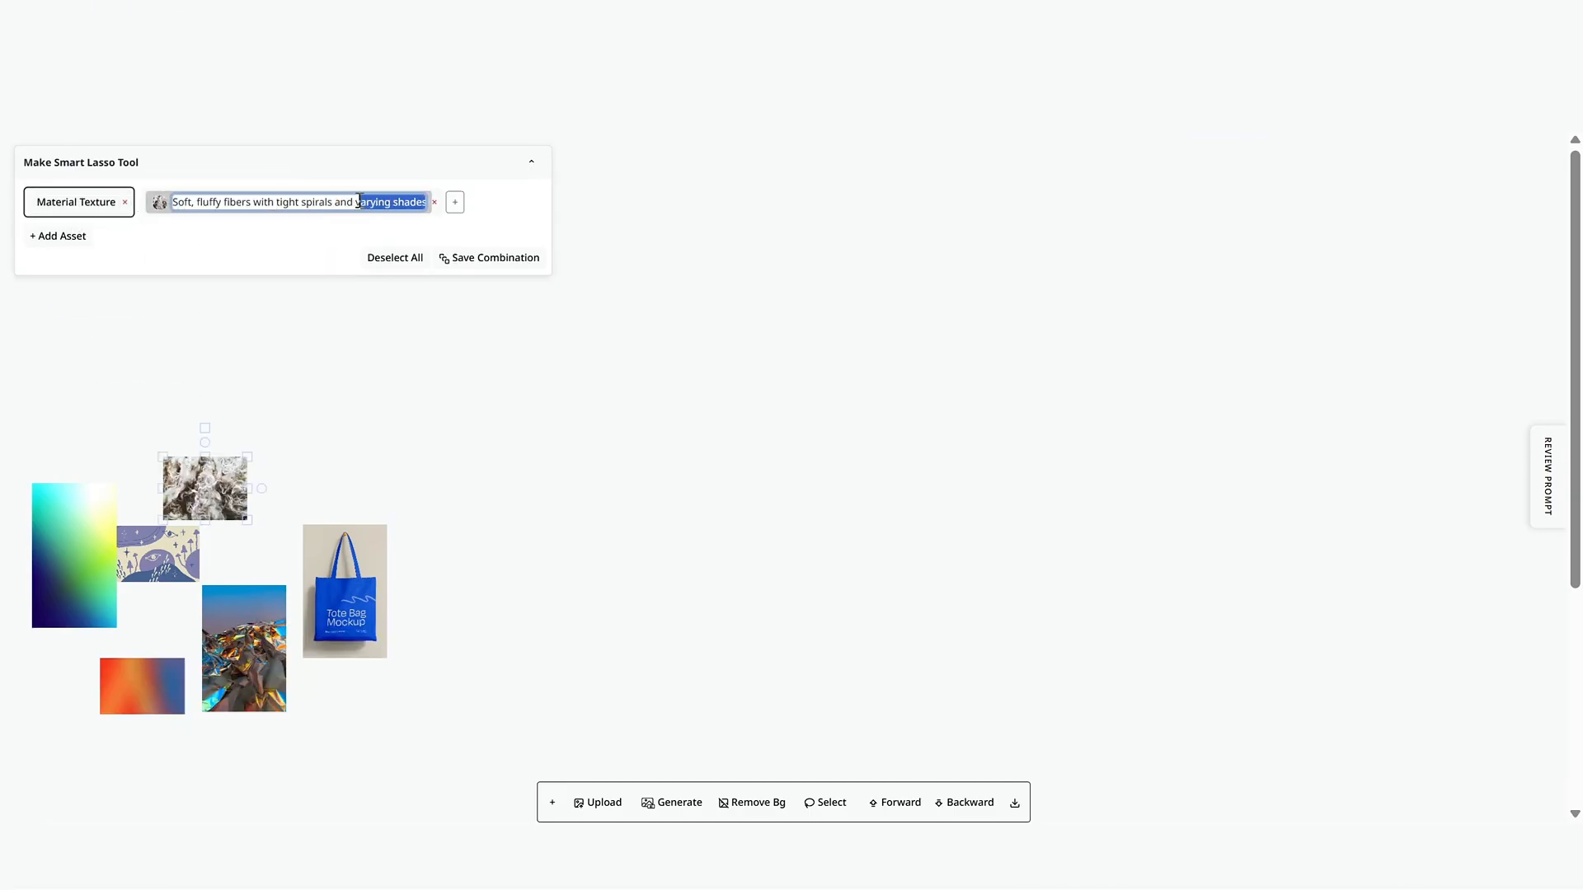
left_click_drag(359, 201, 335, 204)
type("intertwined through")
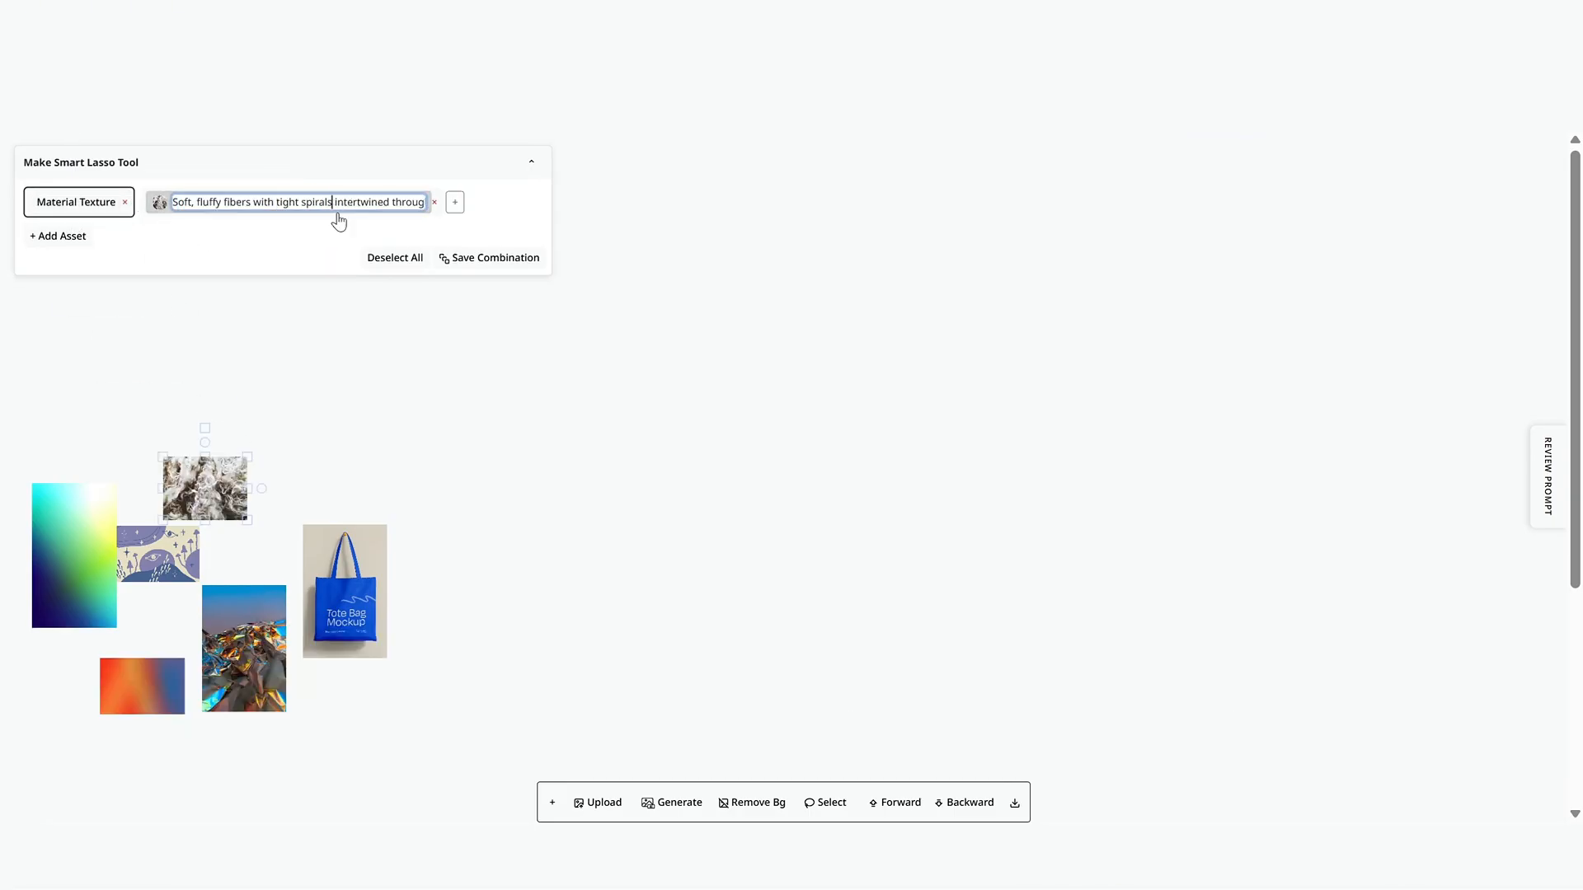
left_click(360, 285)
Step: Add the lassoed surface of the iridescent metallic image and a written Soft Velvet entry to the Material Texture asset
left_click(814, 804)
mouse_move(209, 660)
left_mouse_down()
mouse_move(212, 709)
mouse_move(272, 651)
mouse_move(215, 649)
left_mouse_up()
left_click(69, 198)
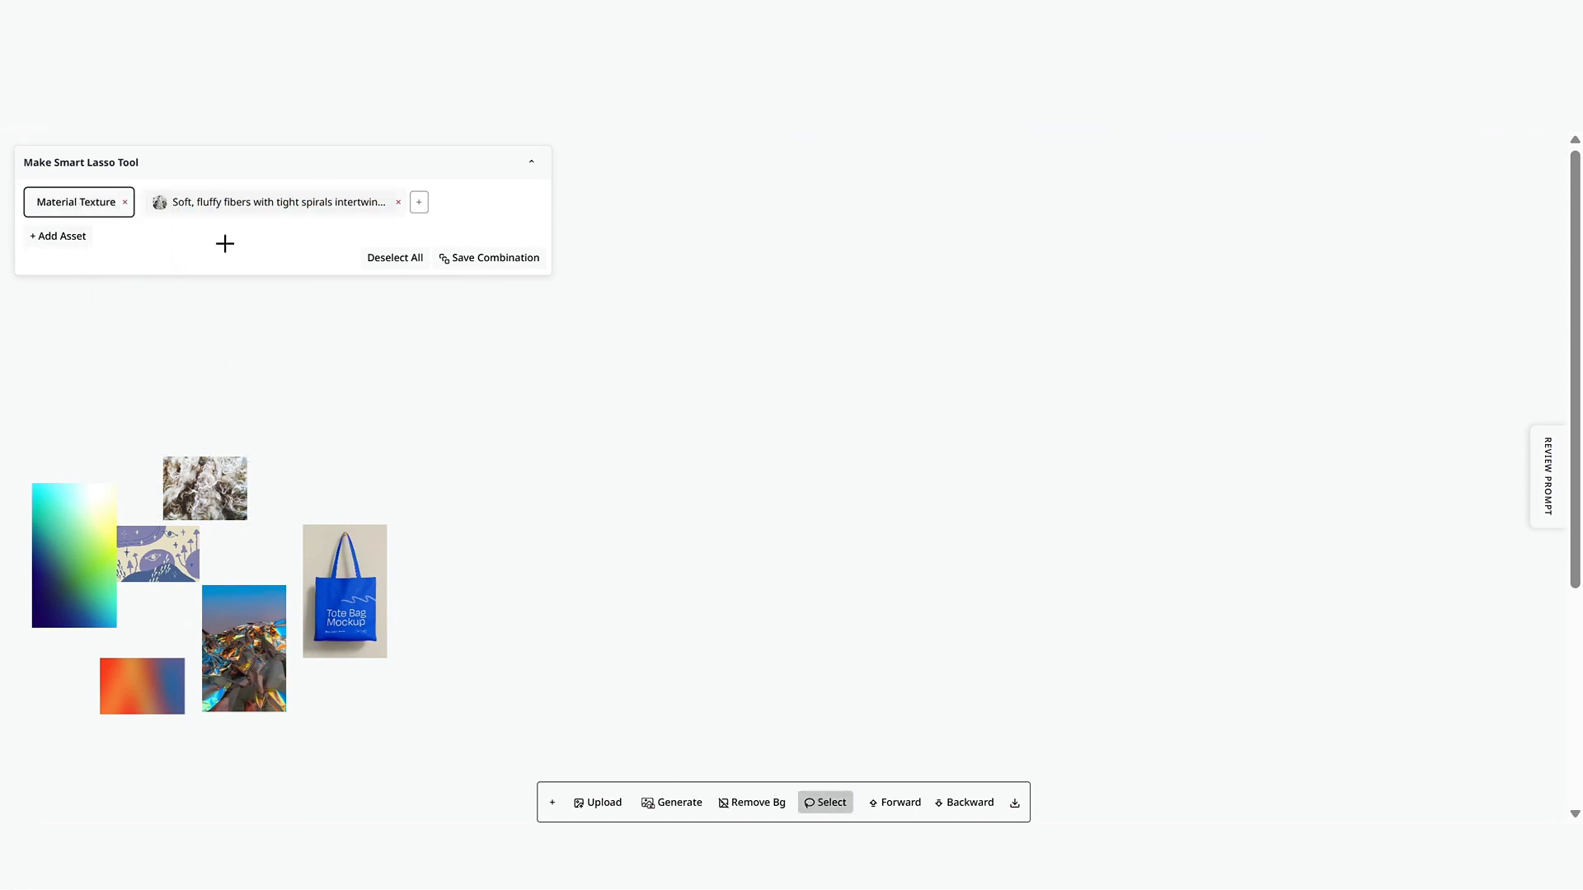
left_click(536, 218)
type("Soft Velvet")
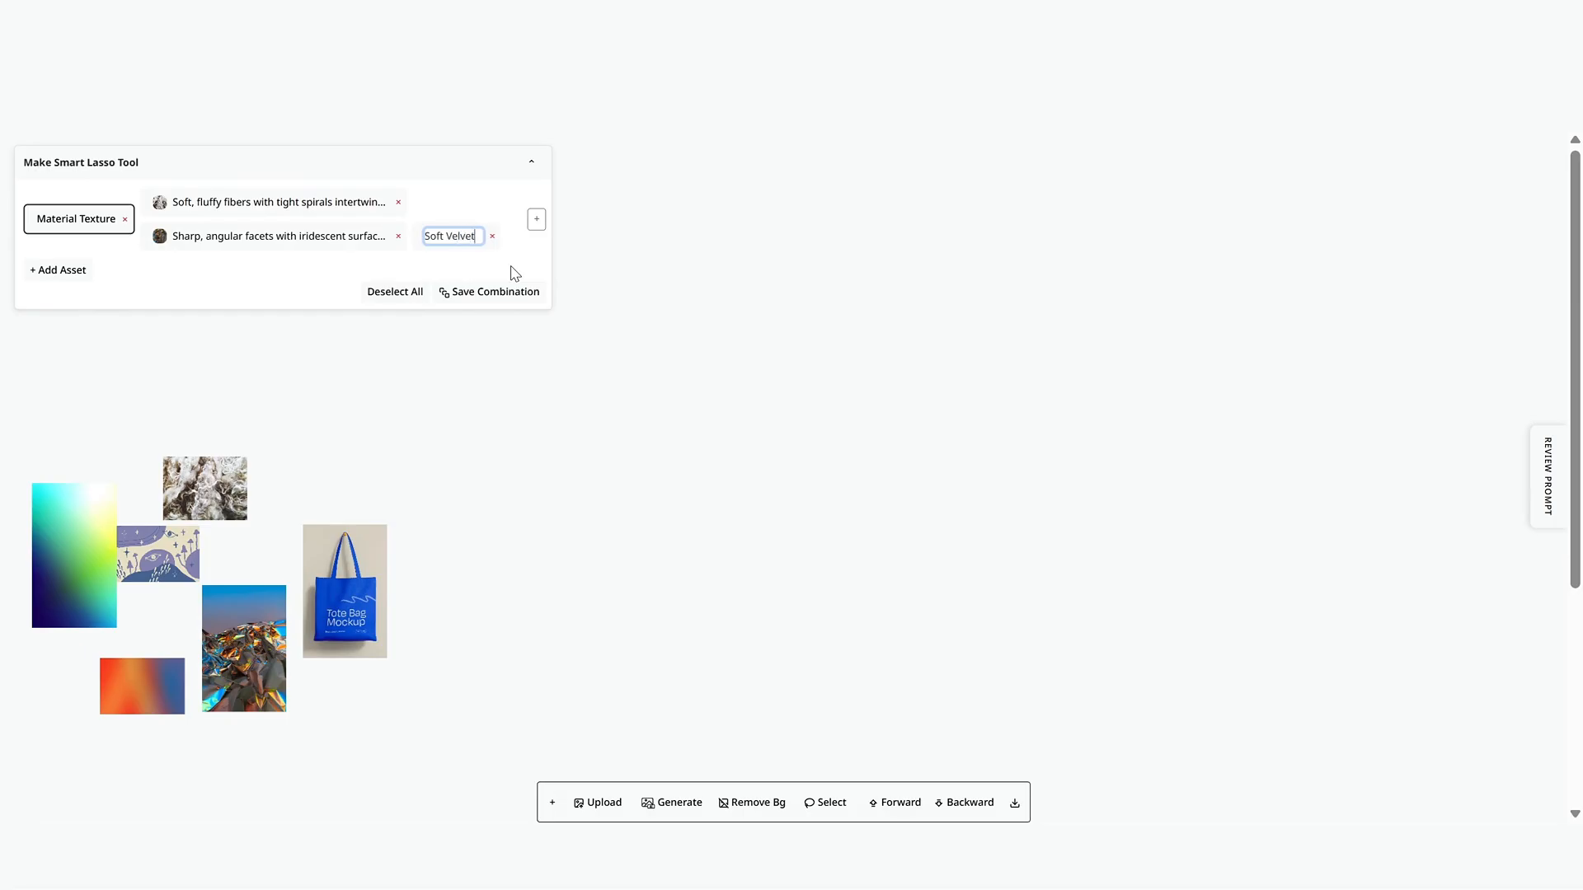
key("Return")
Step: Add a Color Gradient asset and fill it with the blue-green and orange-blue gradient images
left_click(59, 271)
left_click(197, 270)
type("C")
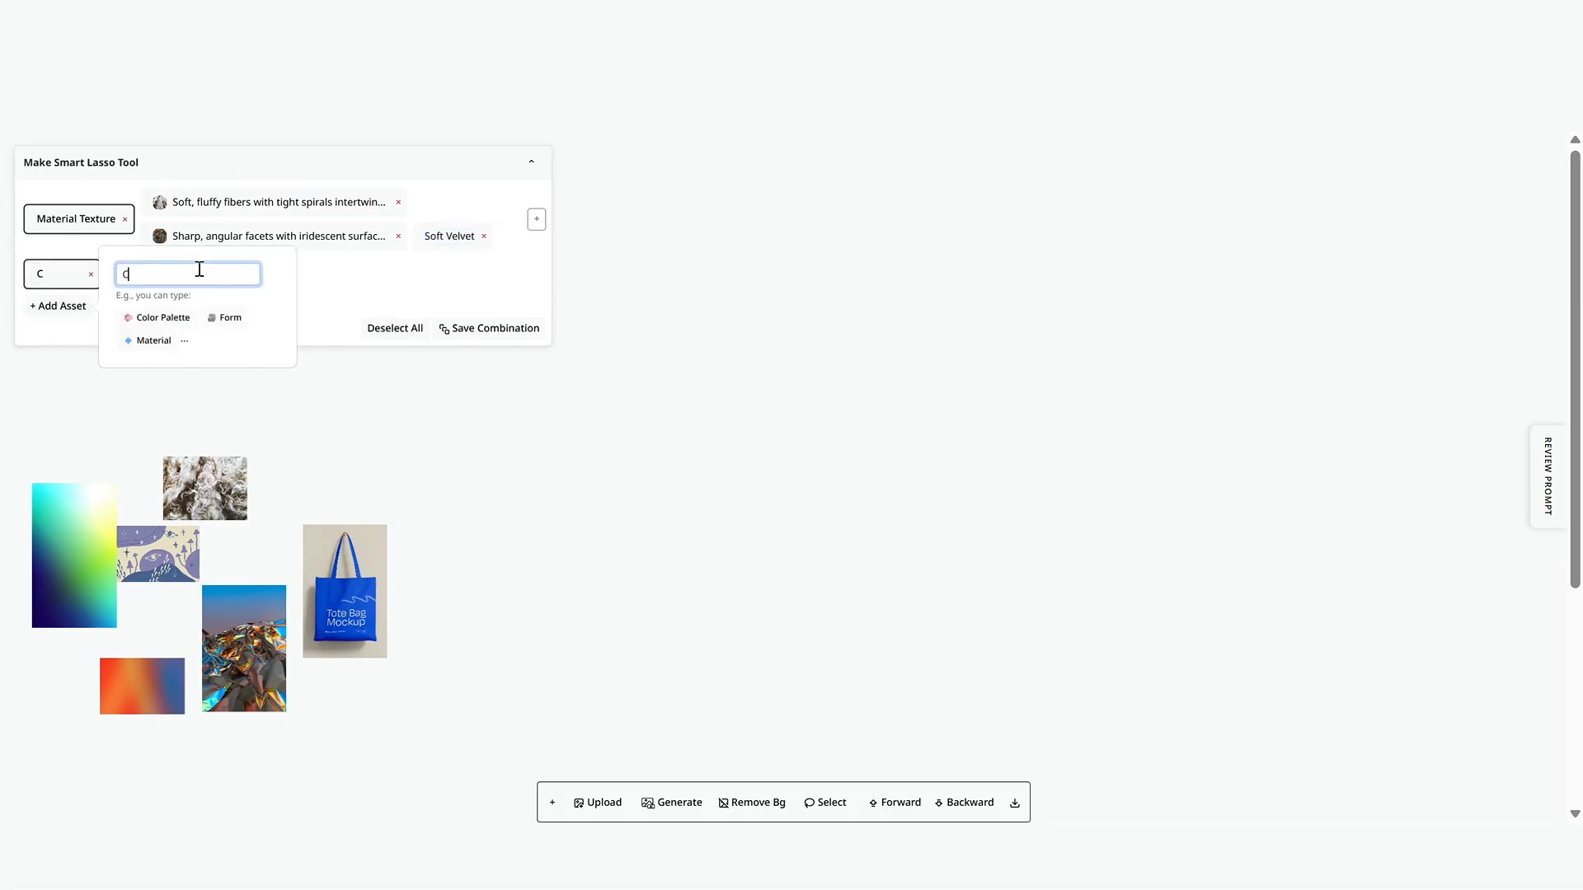
type("olor Gradient")
key("Return")
left_click(99, 568)
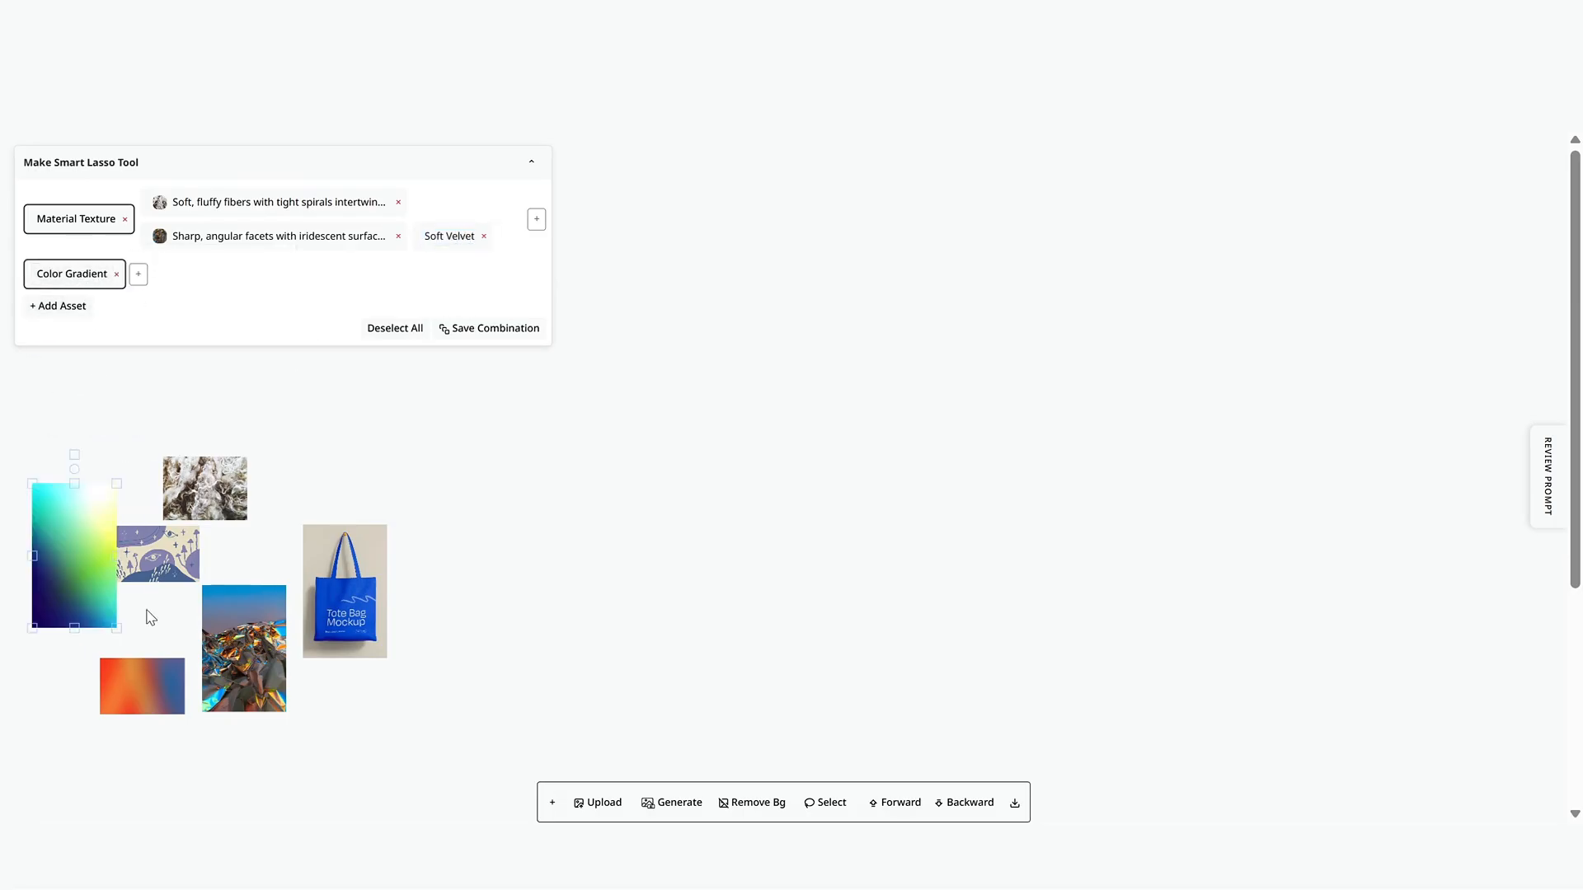
left_click_drag(142, 686, 77, 281)
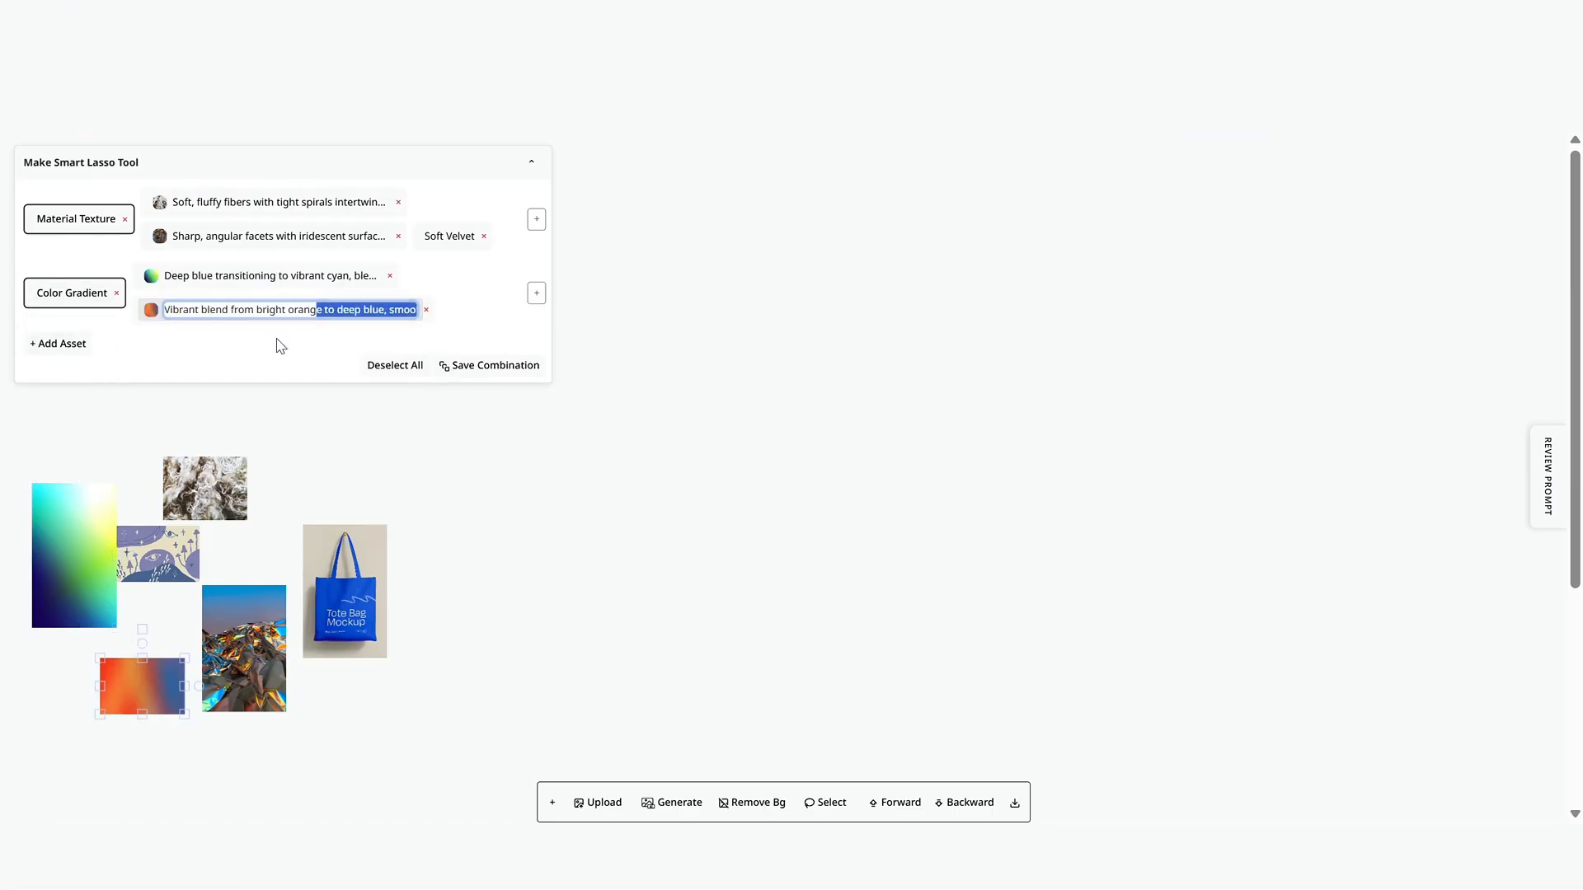
Step: Add a Pattern asset containing a Spiral entry
left_click(58, 343)
type("PAtter")
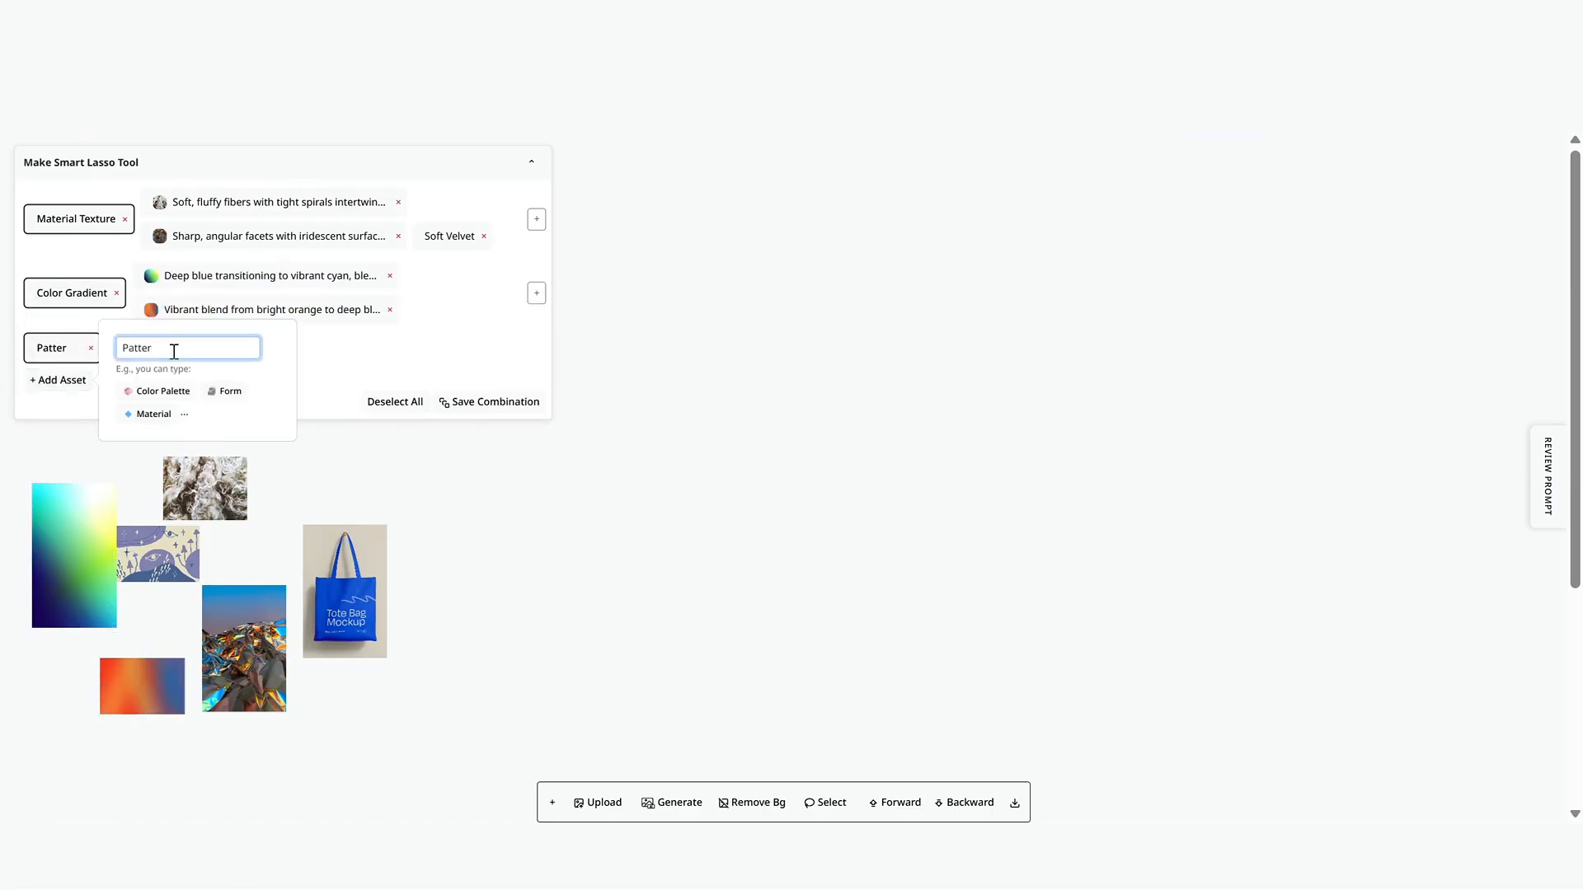
type("n")
key("Return")
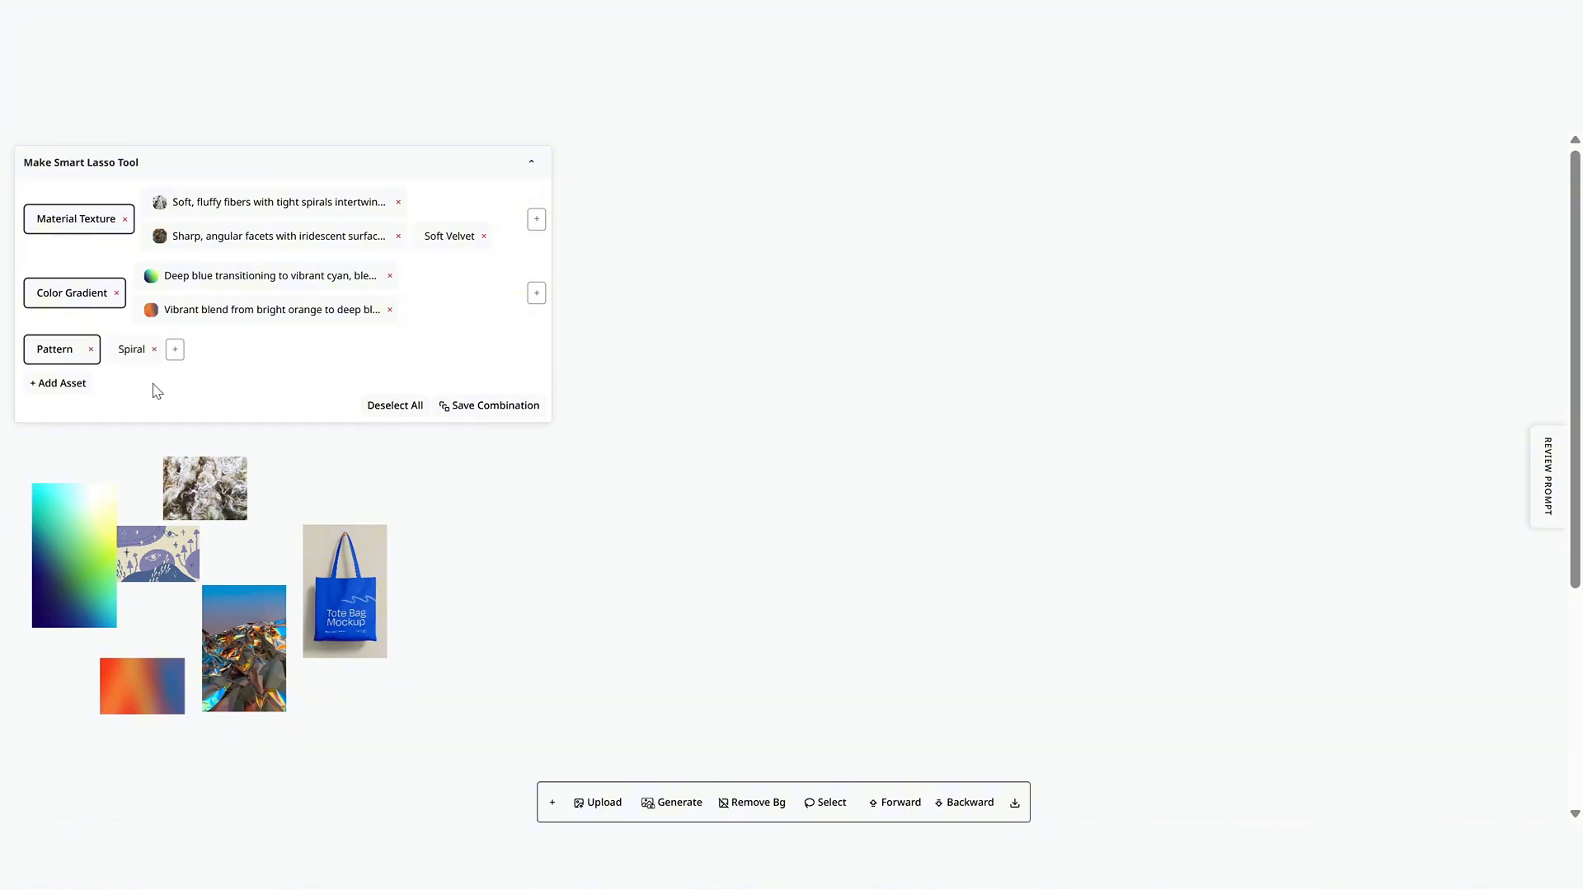
Step: Shrink all the reference images together and gather them just beneath the asset panel
left_click_drag(469, 764, 22, 459)
left_click_drag(387, 459, 189, 542)
left_click_drag(130, 592, 125, 458)
Step: Add an empty frame next to the reference images and remove the background from the tote bag image
left_click(552, 803)
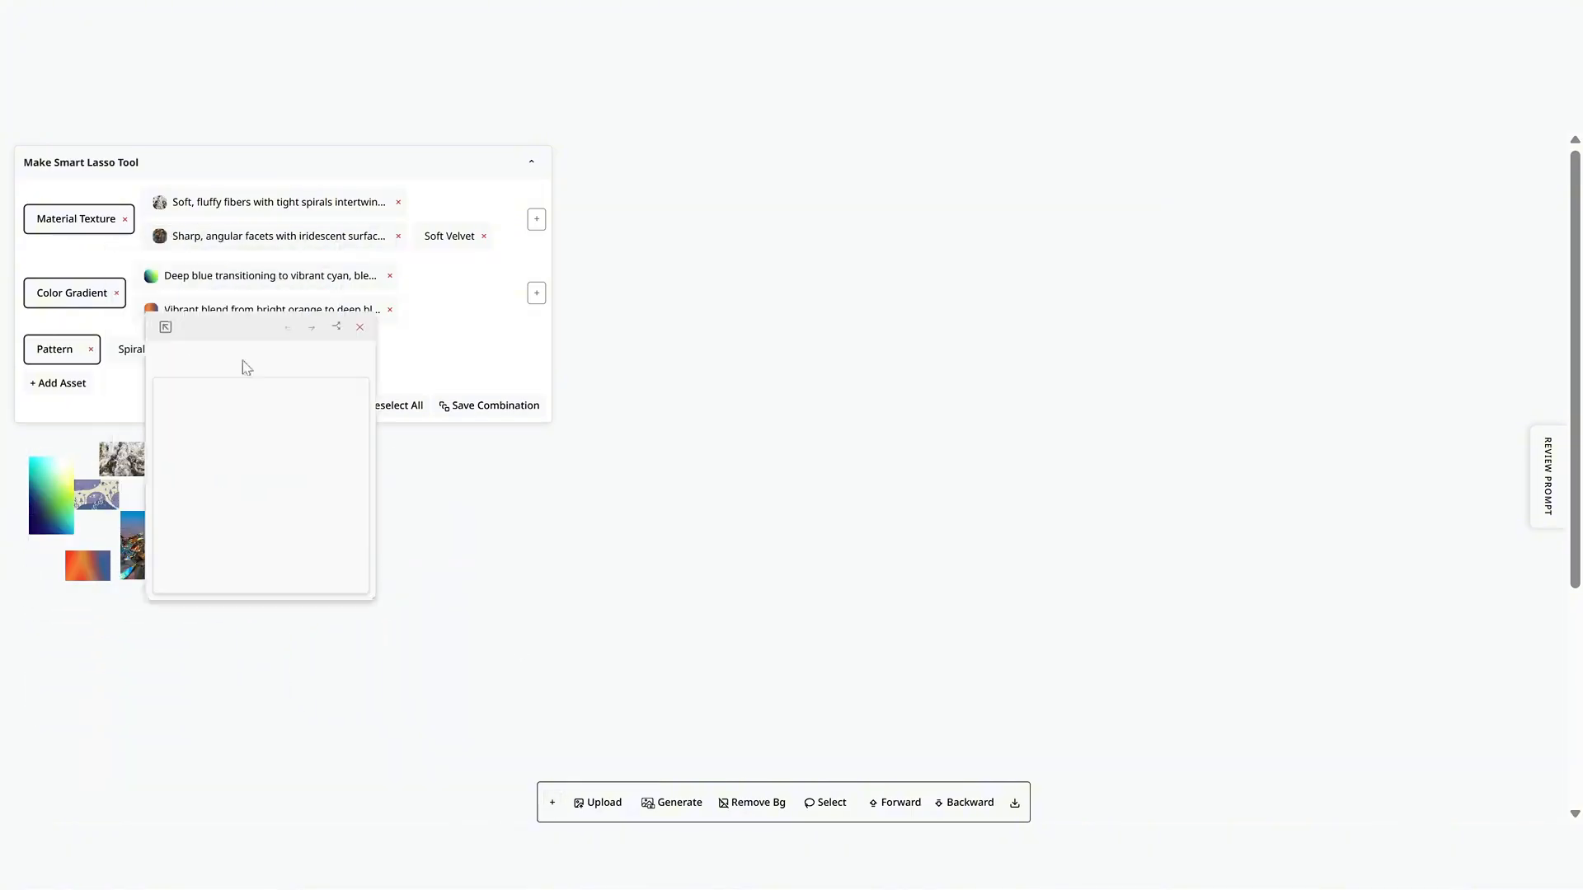
left_click_drag(214, 511, 276, 495)
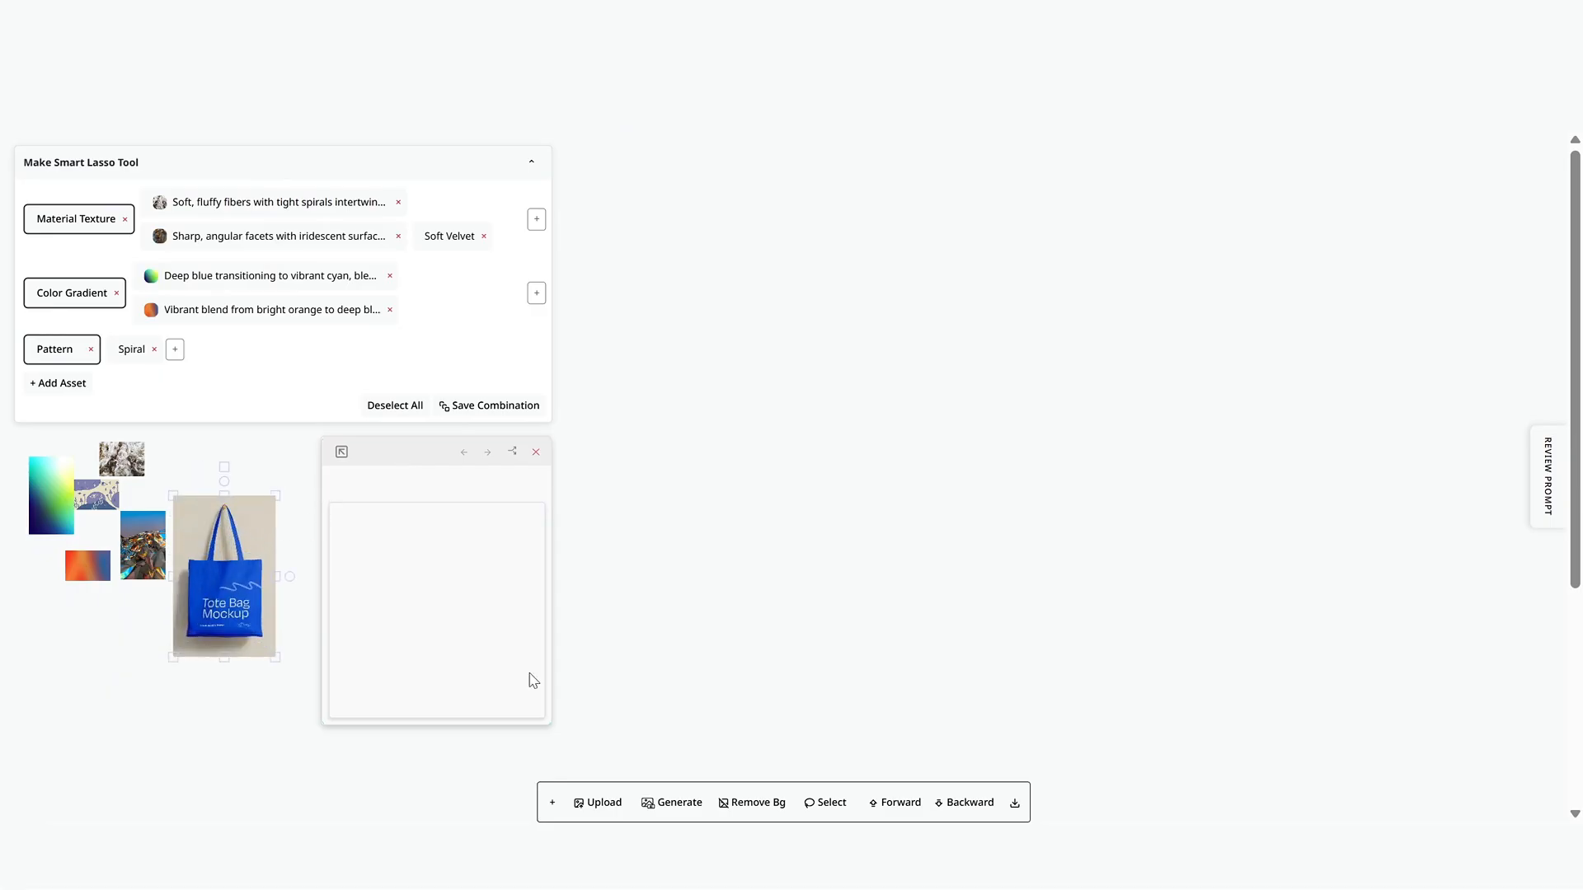
left_click(752, 804)
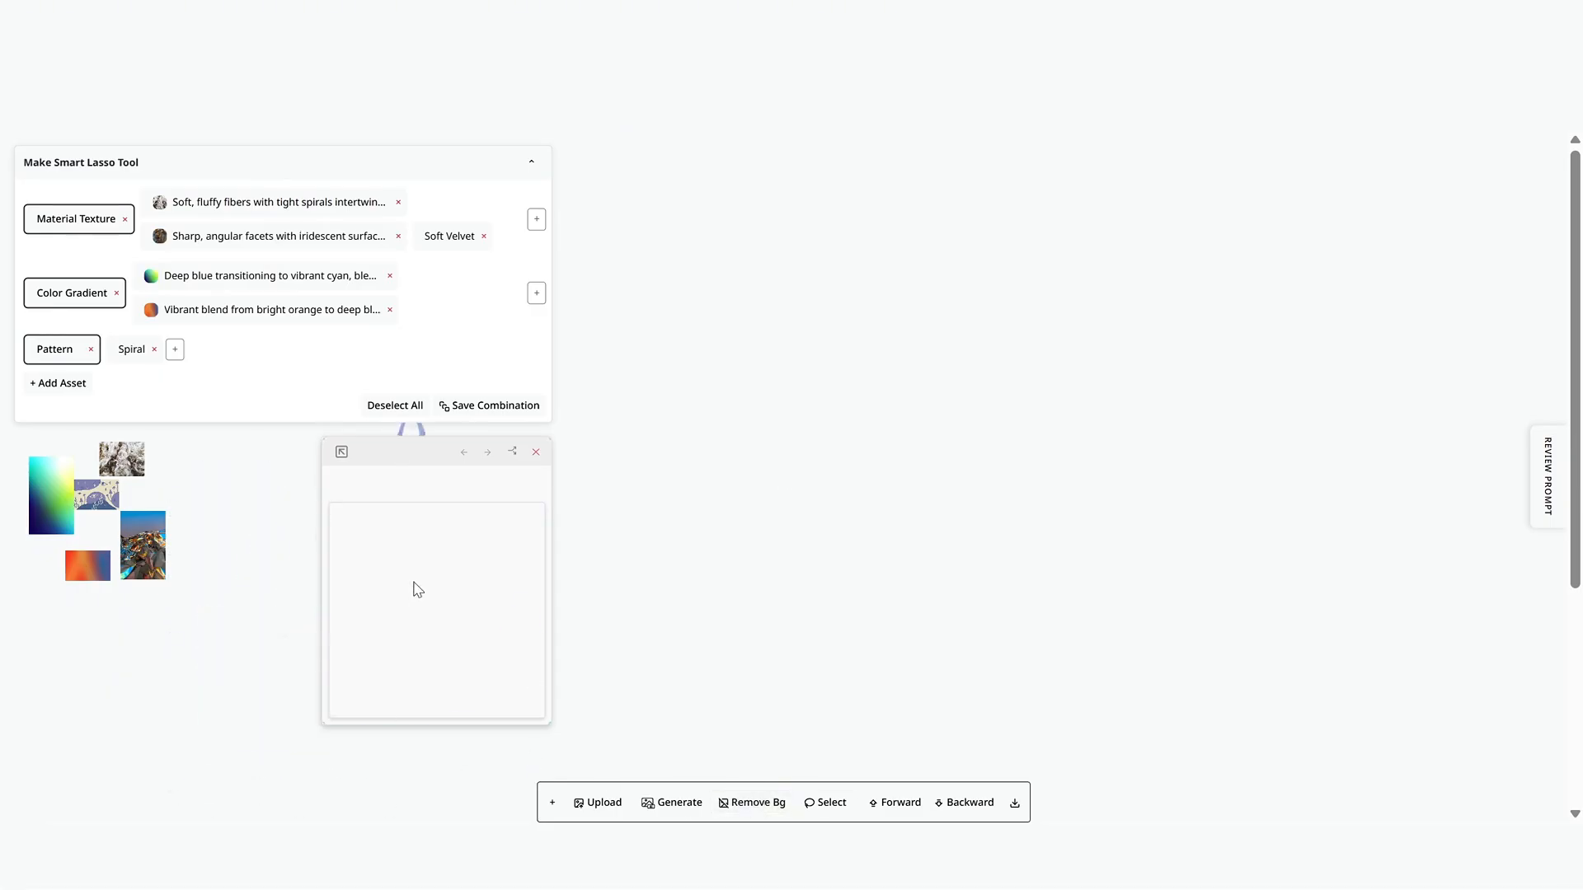
Step: Place the cut-out tote bag in the empty frame, scaled to fit and centered
left_click_drag(534, 689, 449, 601)
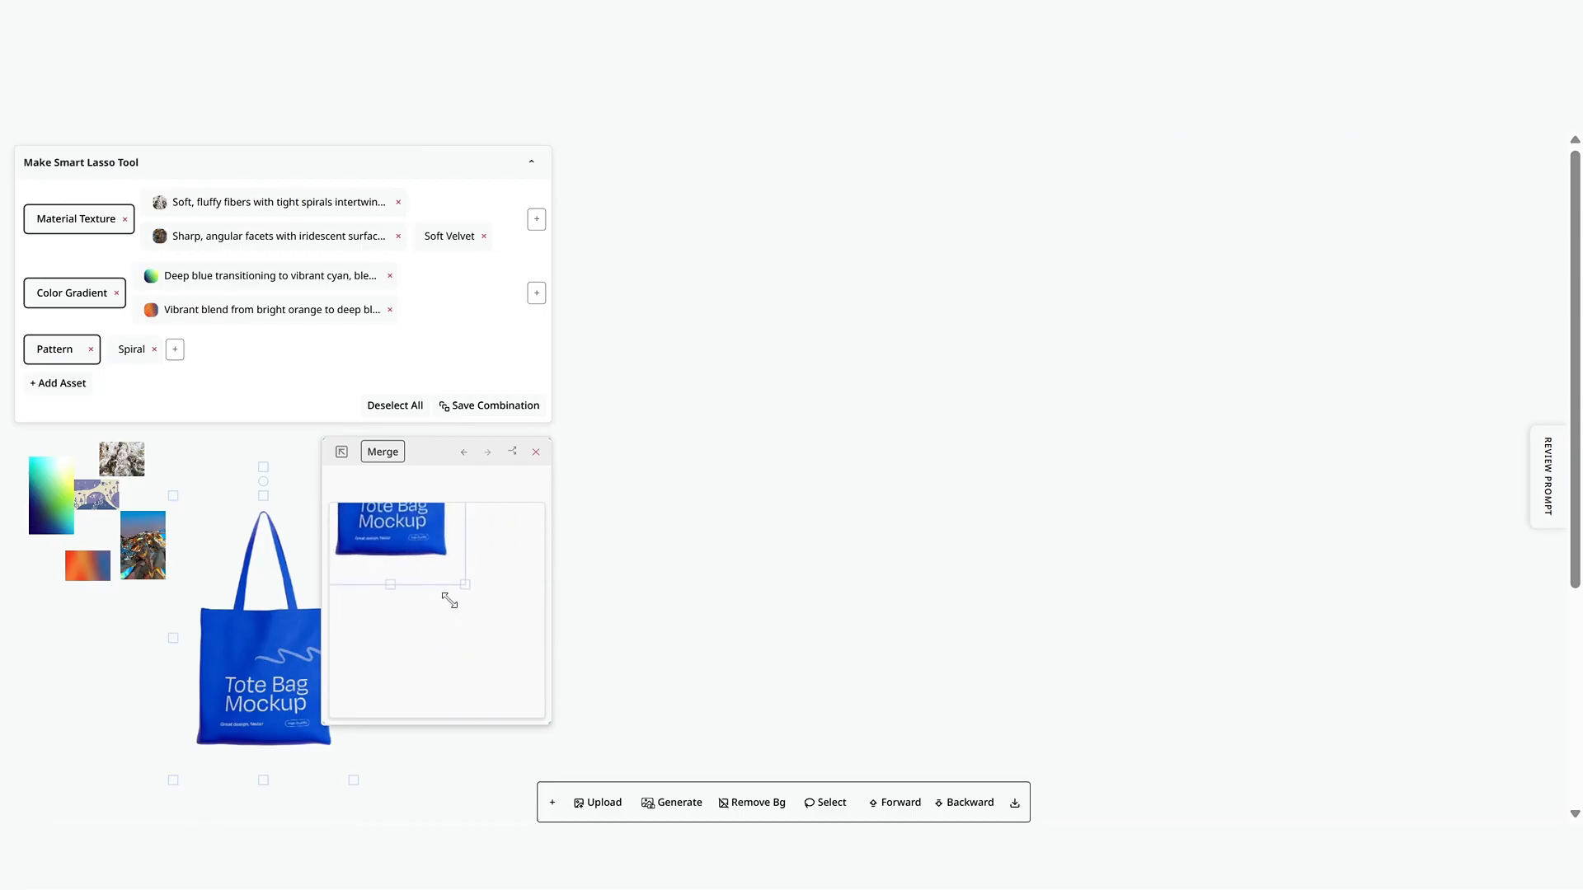
left_click_drag(427, 545, 482, 700)
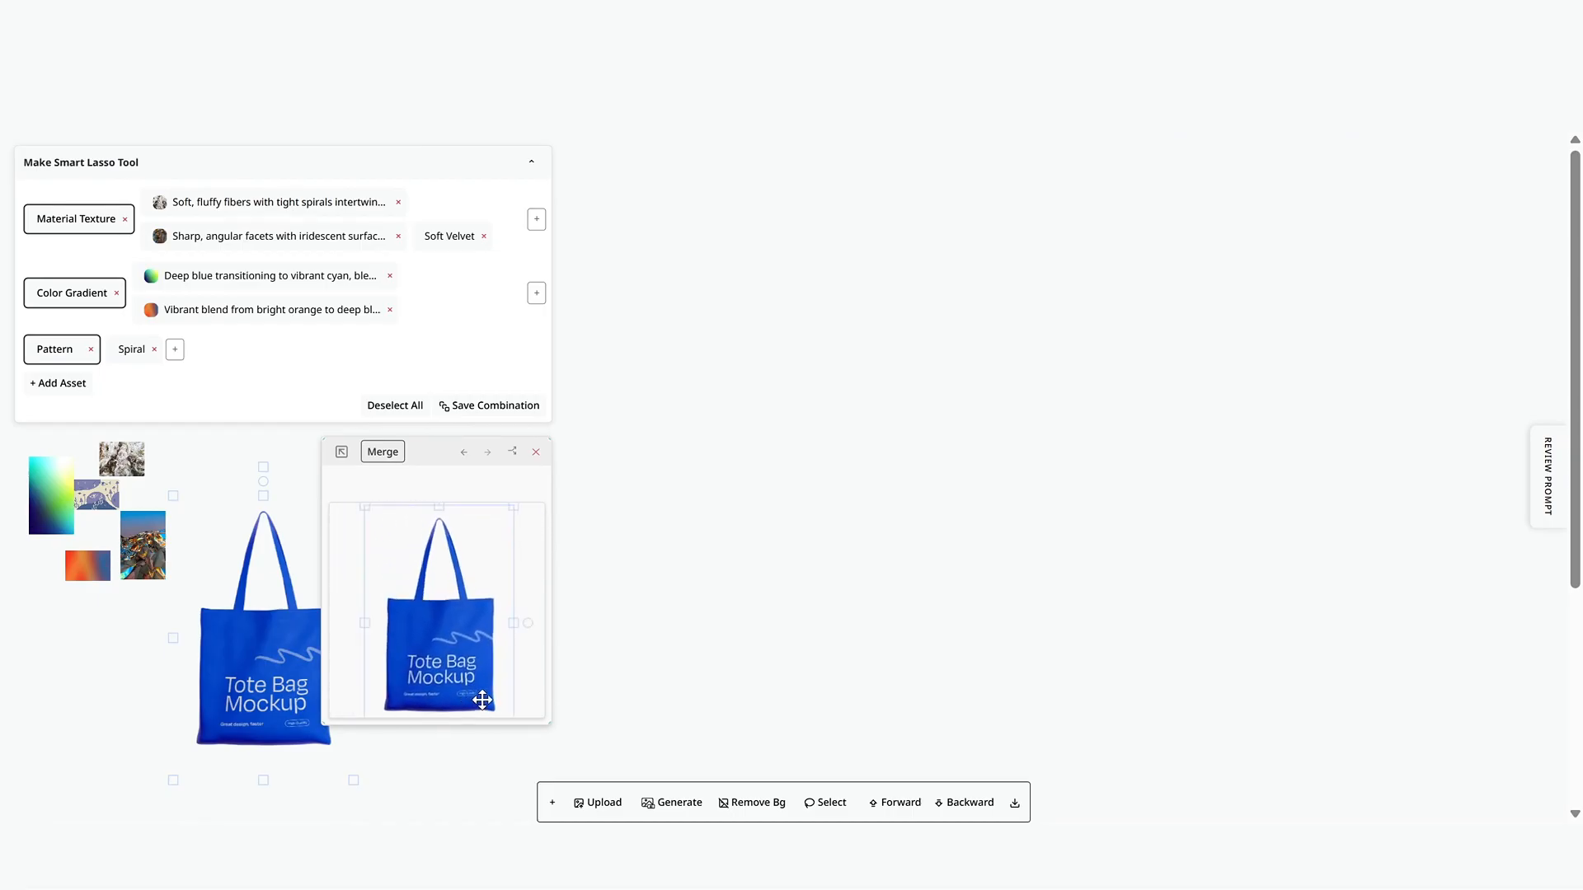
left_click(533, 699)
Step: Generate variations of the framed tote bag by applying all the Material Texture entries to it
left_click(77, 219)
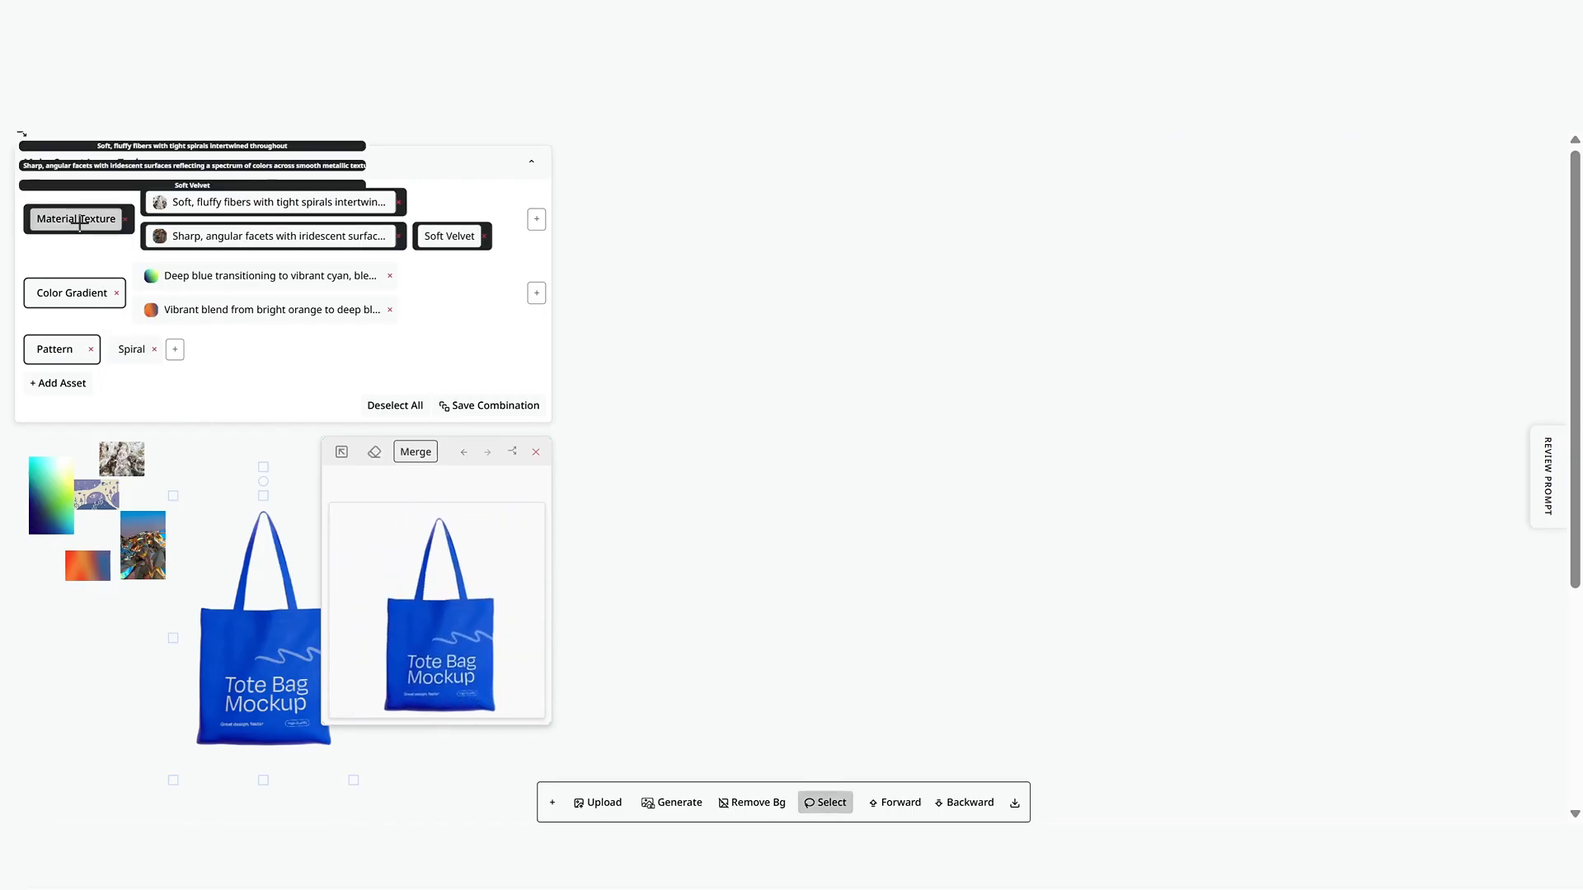
mouse_move(350, 449)
left_click(420, 448)
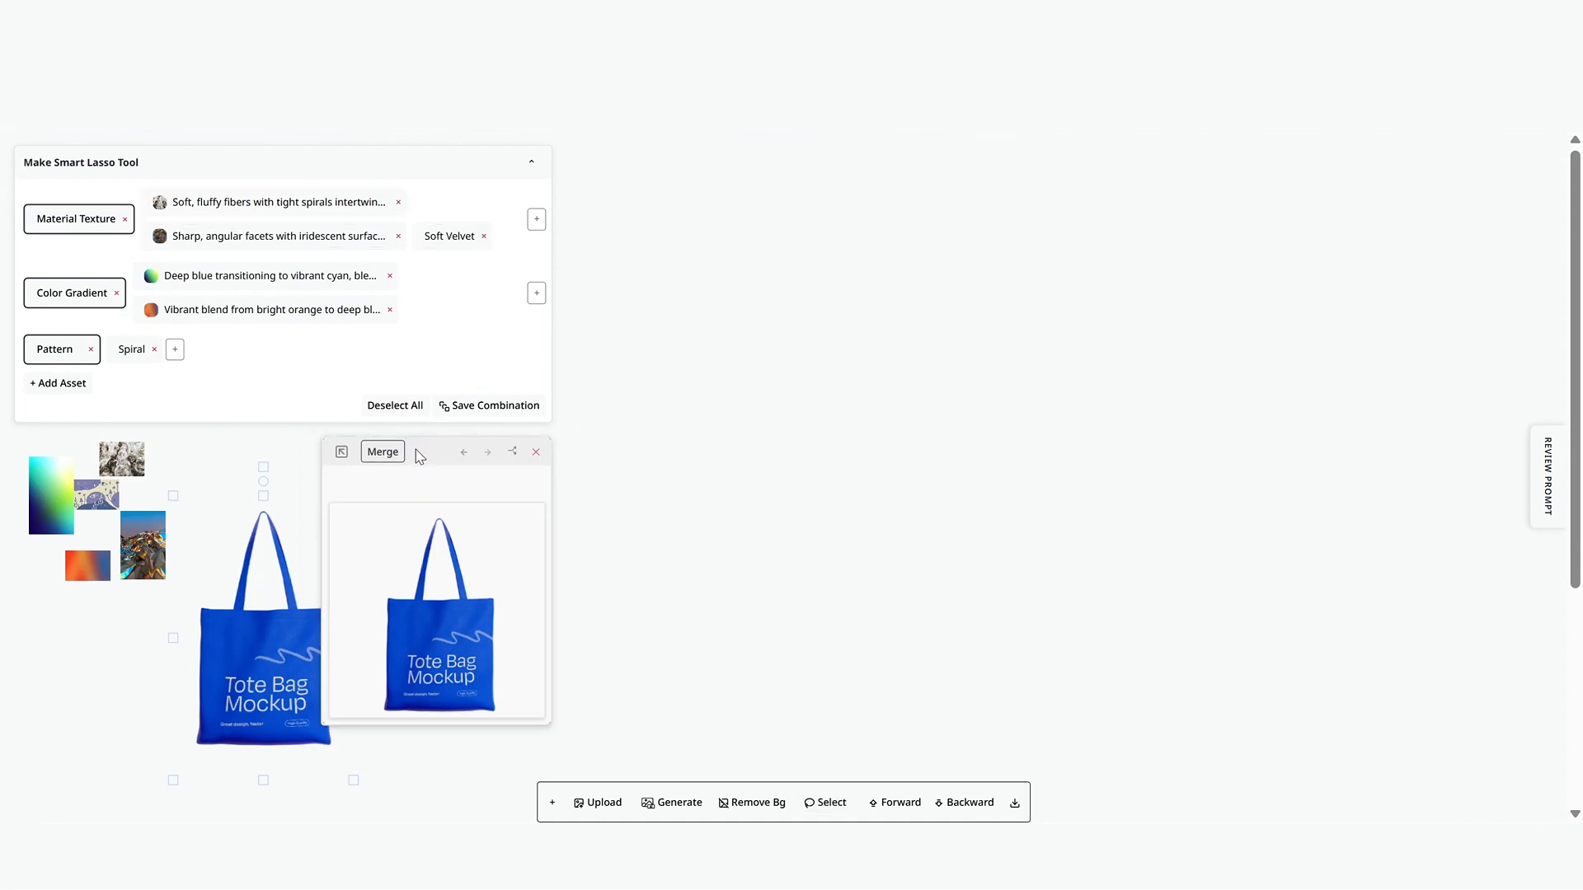
Step: Shrink the loose tote bag cut-out beside the reference images, and collapse the asset panel above them
left_click_drag(243, 684, 123, 627)
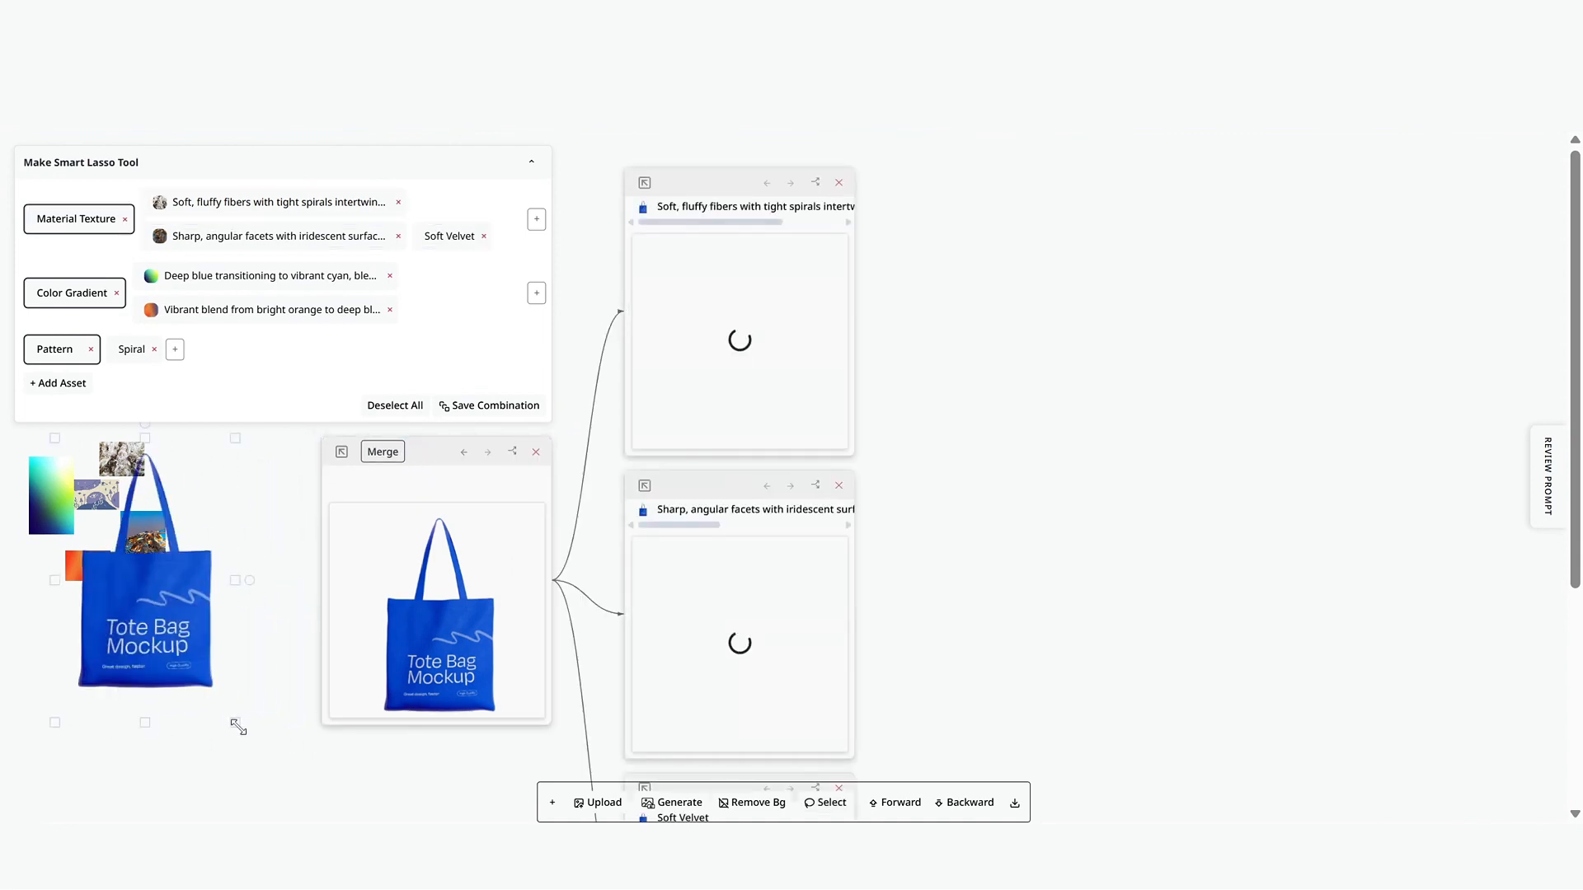
left_click_drag(236, 723, 149, 622)
left_click_drag(113, 565, 100, 630)
left_click(229, 587)
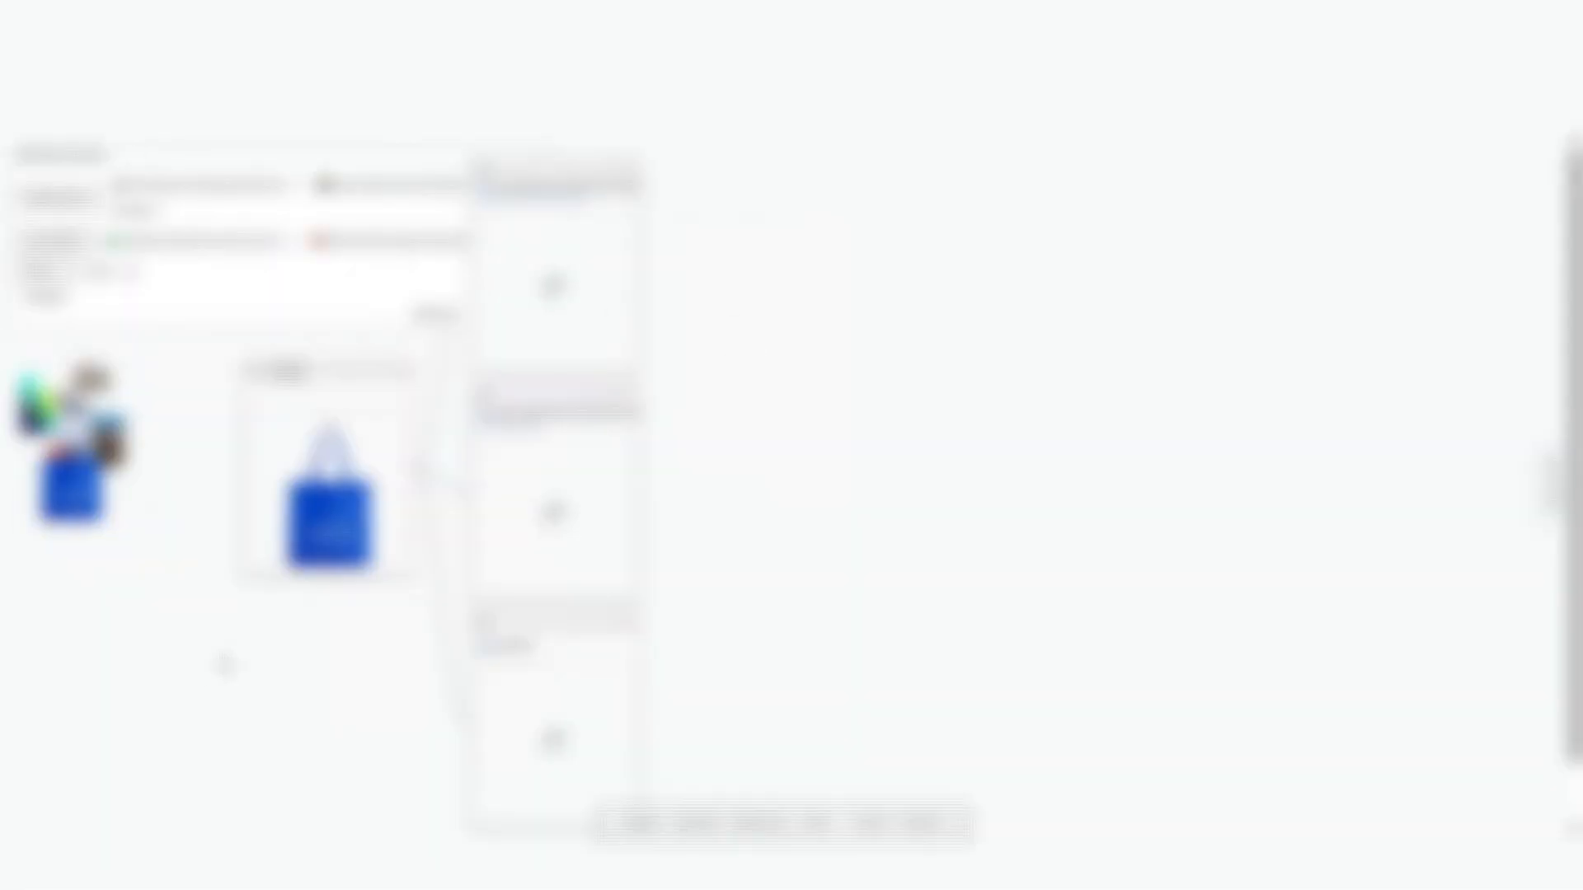
left_click(452, 169)
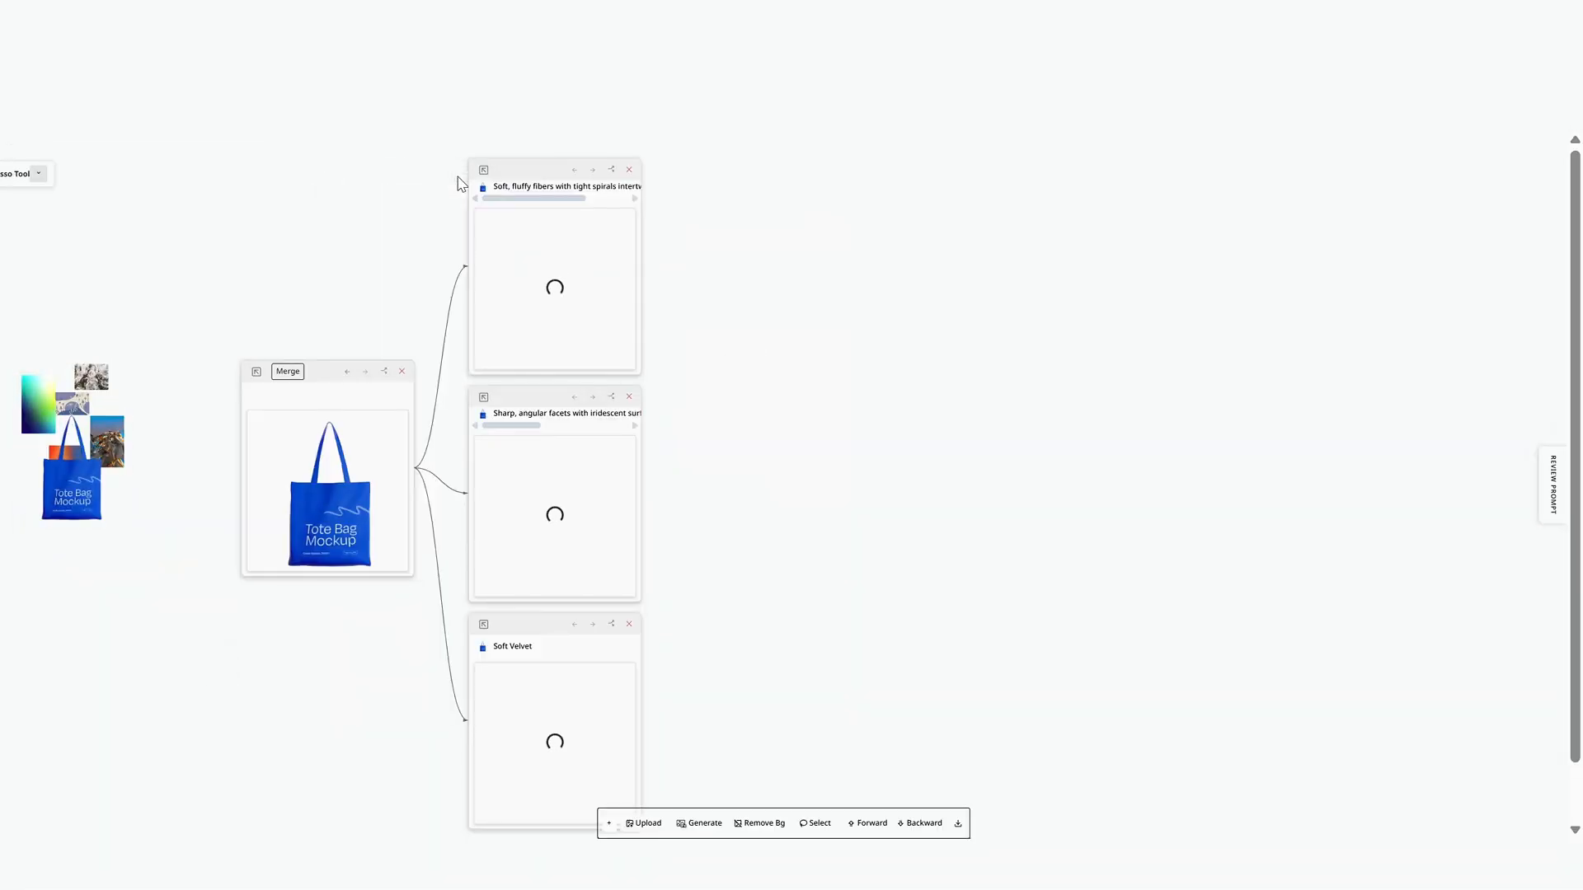
left_click_drag(19, 223, 118, 159)
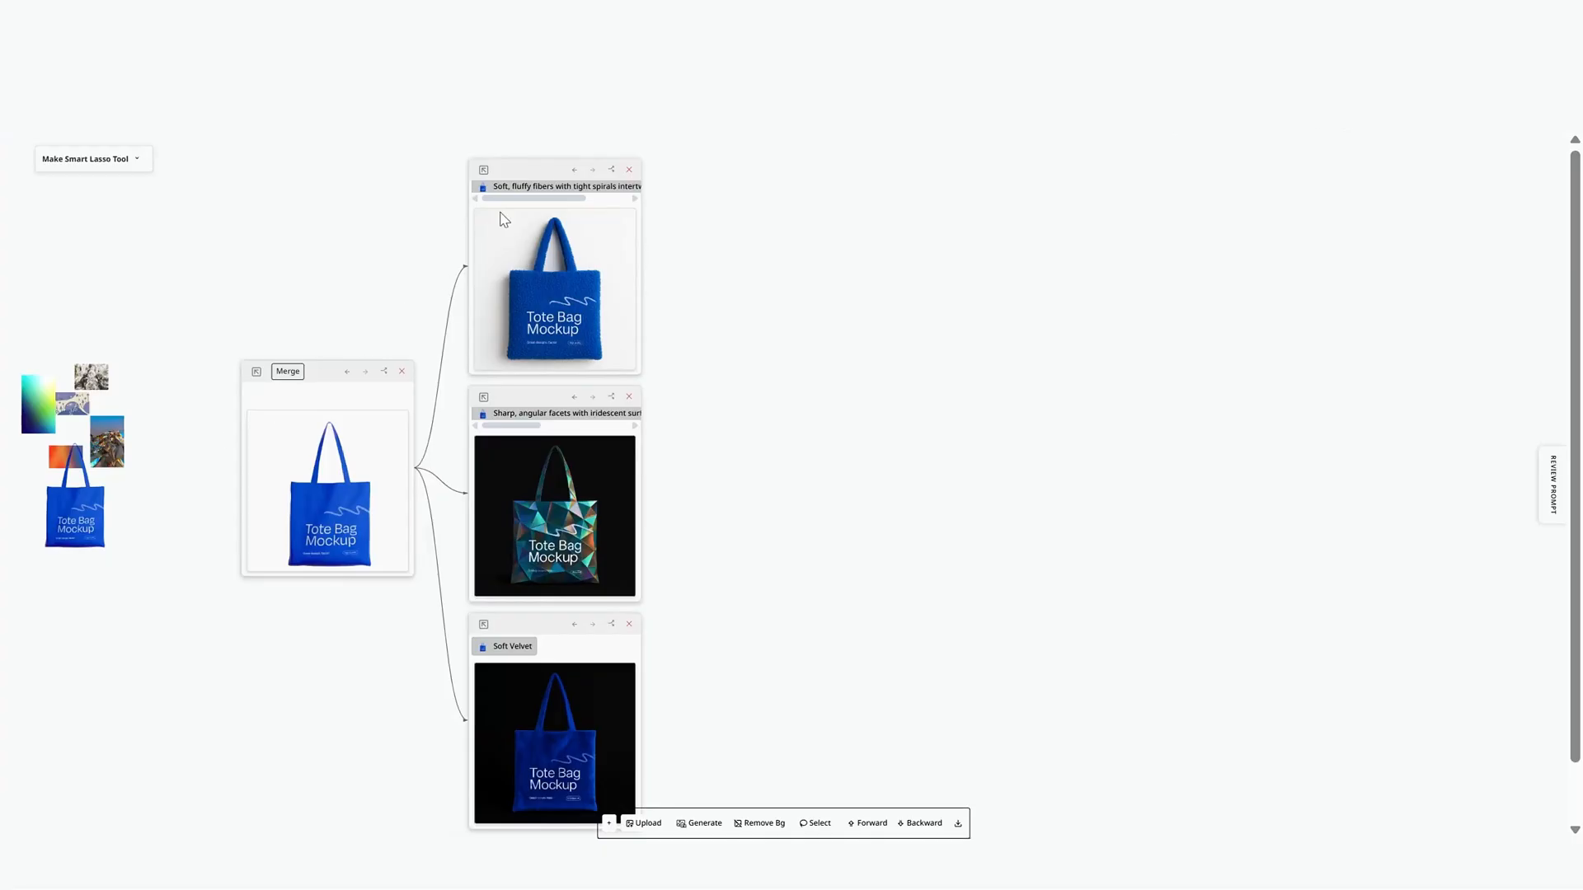
Step: Save the soft, fluffy fiber variation as the chosen step and move its frame closer to the original bag's frame
left_click(544, 174)
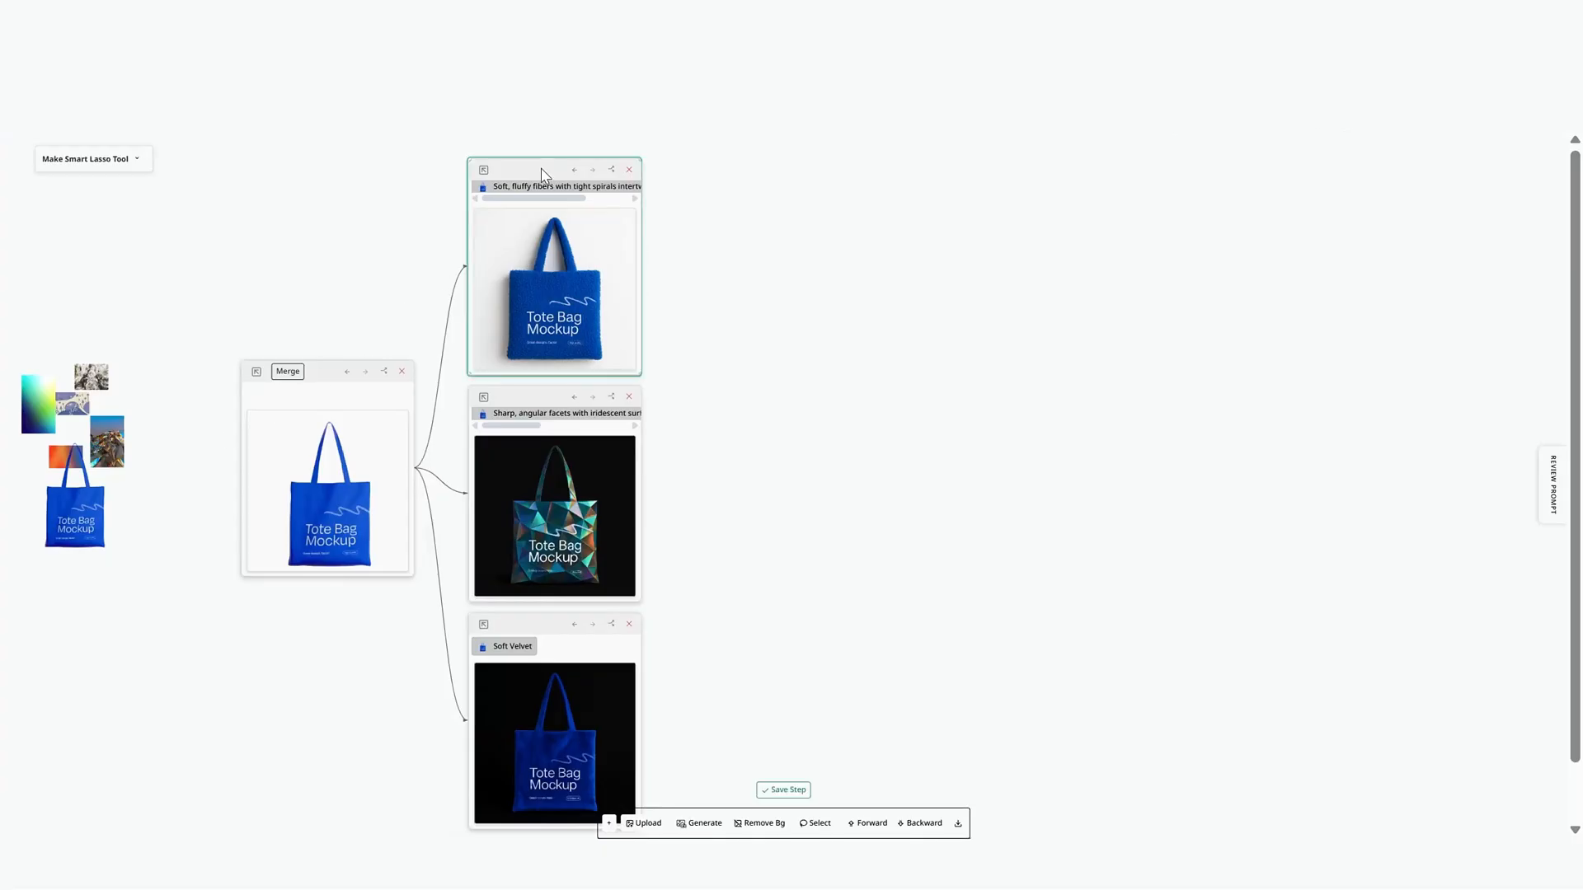
left_click(783, 790)
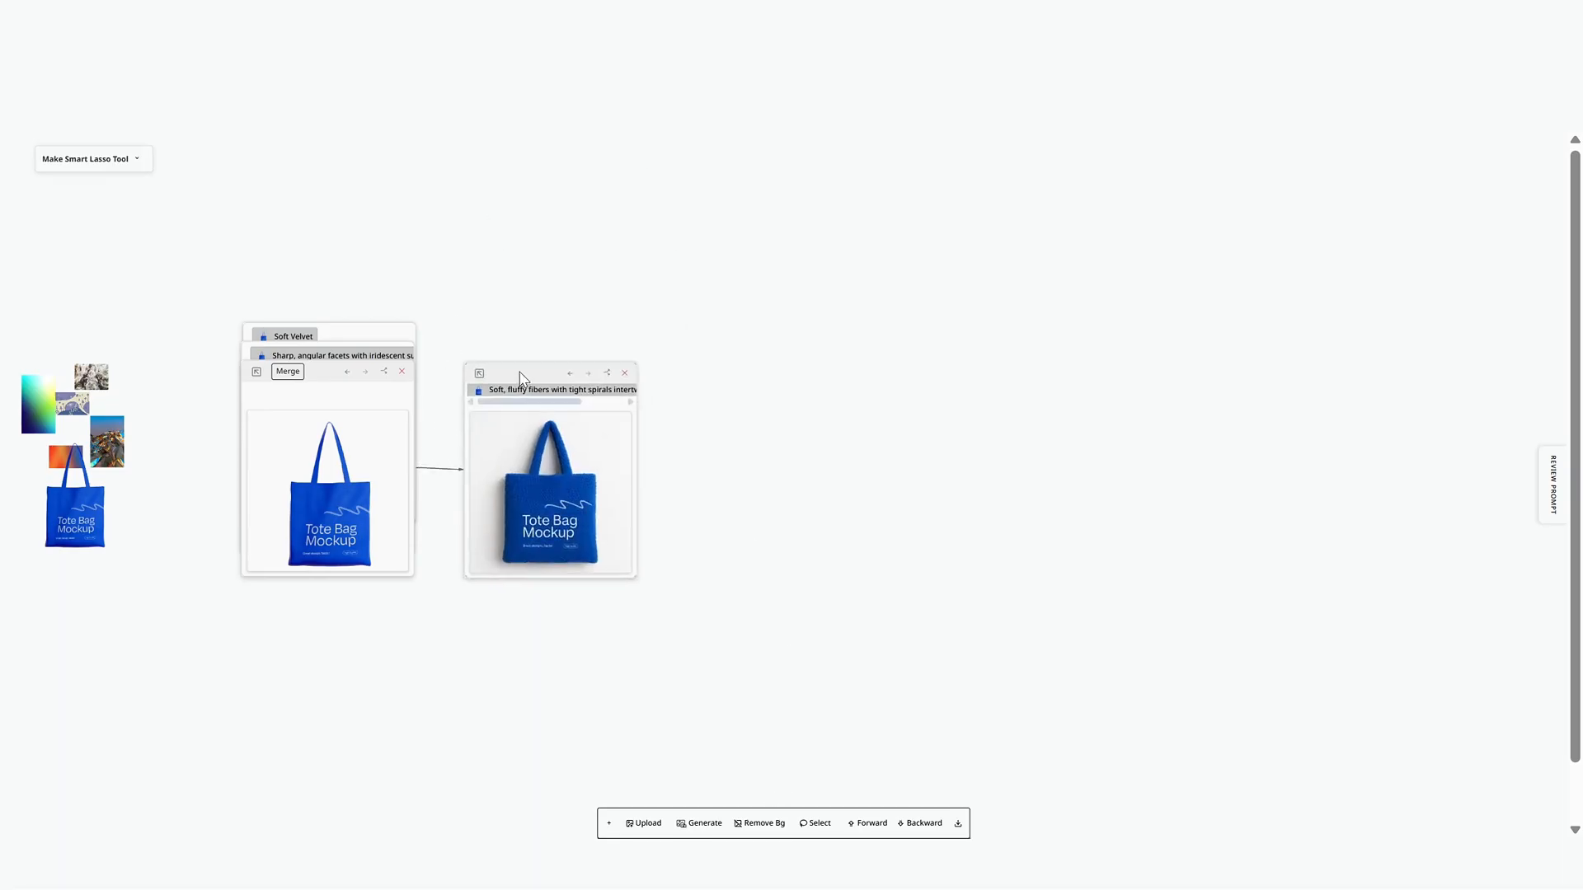
key("ctrl+plus")
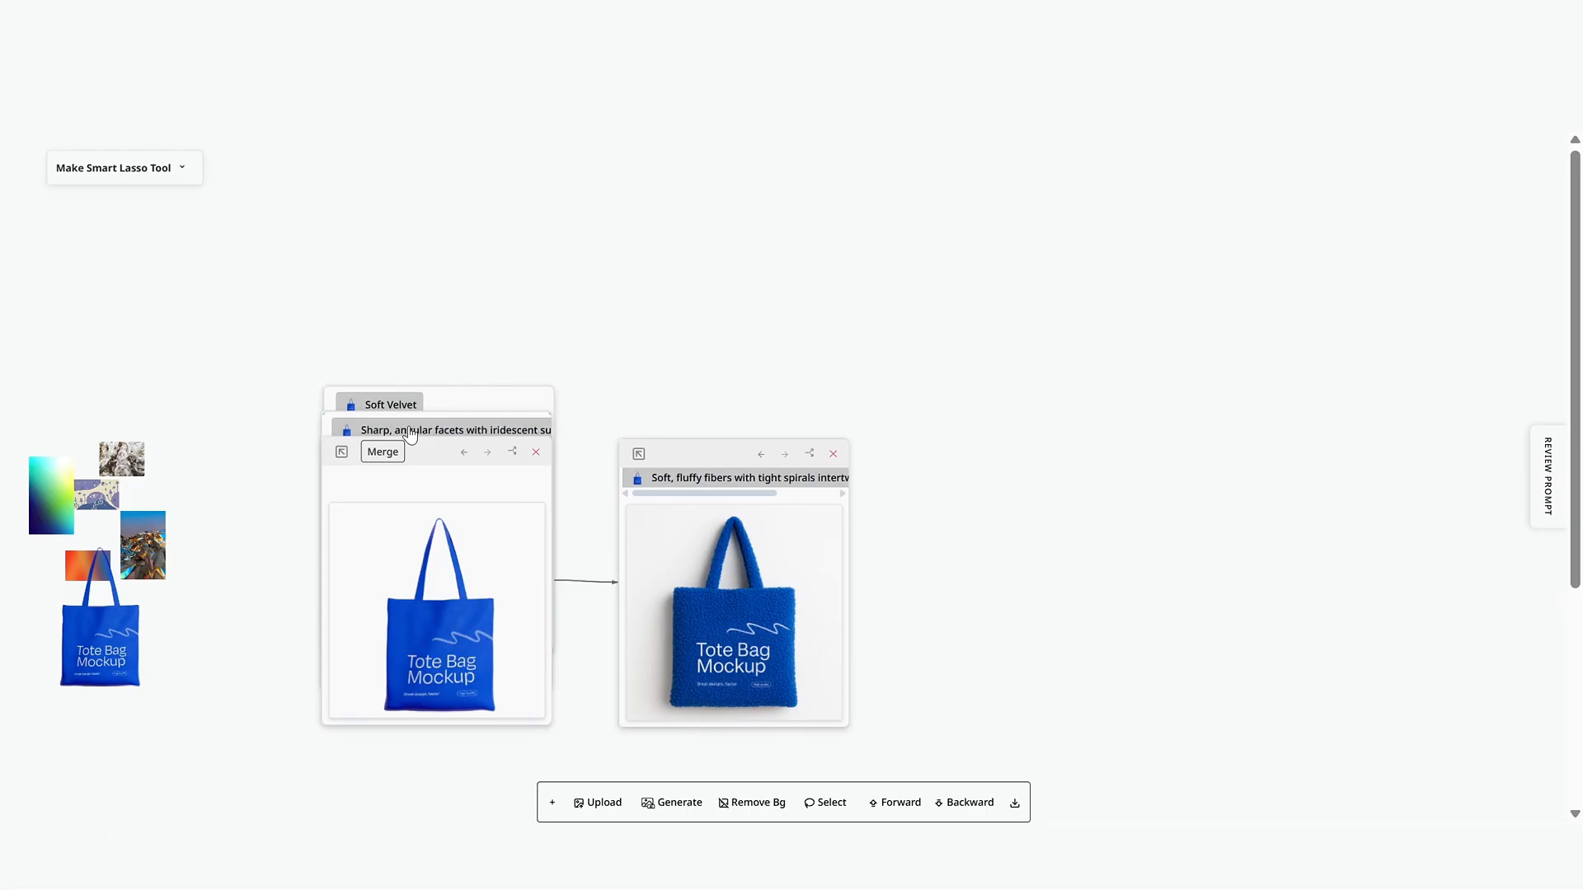
left_click_drag(706, 453, 687, 454)
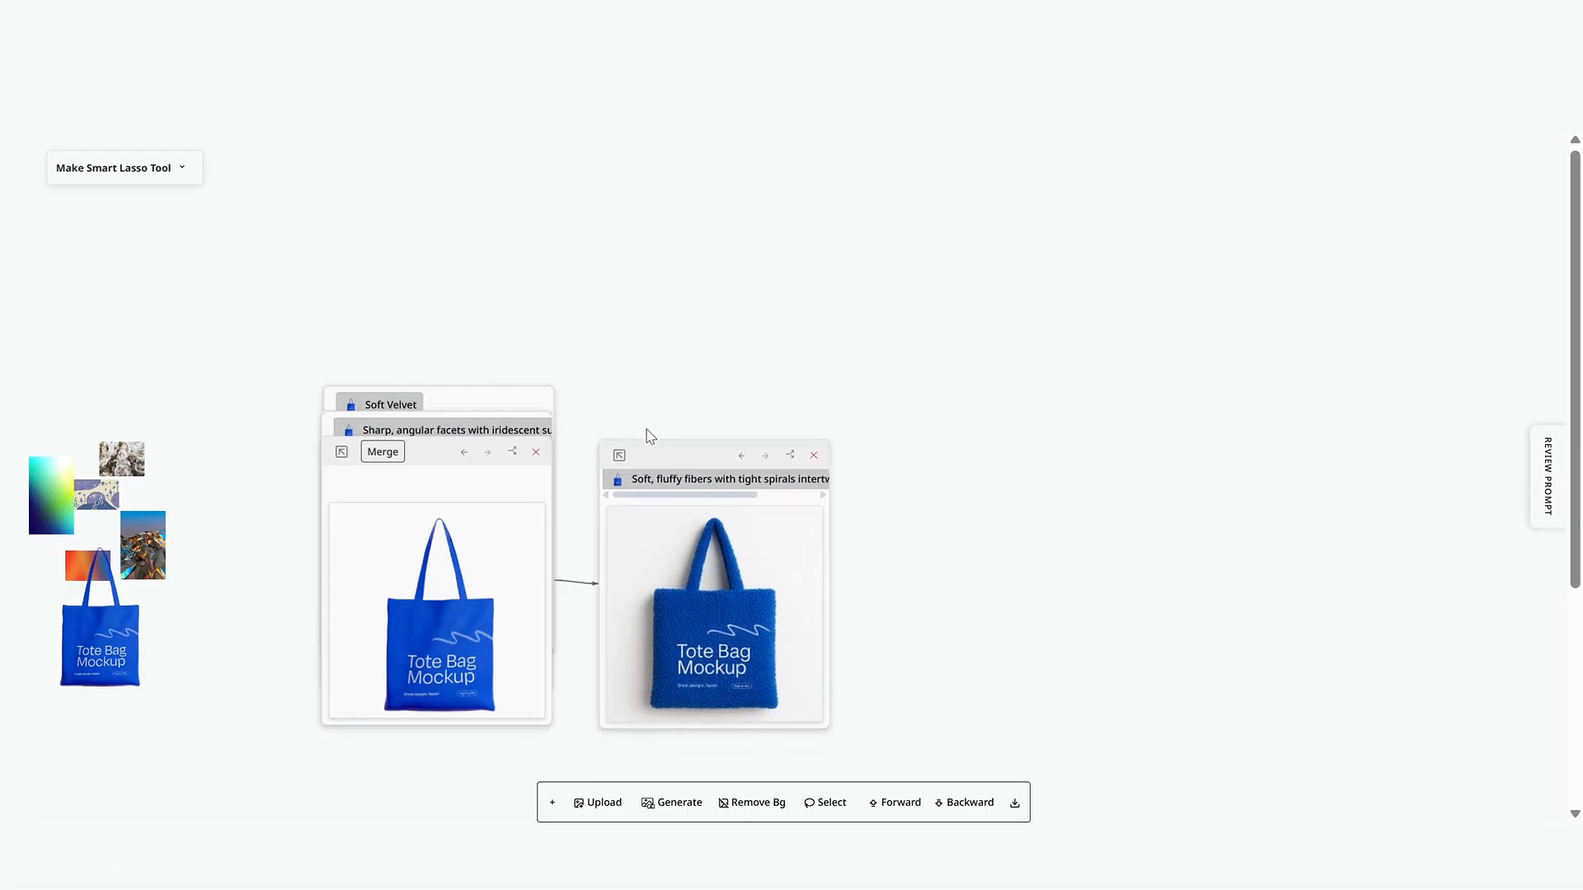
Step: Expand the asset panel and apply both Color Gradient entries to the fluffy tote bag, keeping the panel clear of the frames
left_click(188, 167)
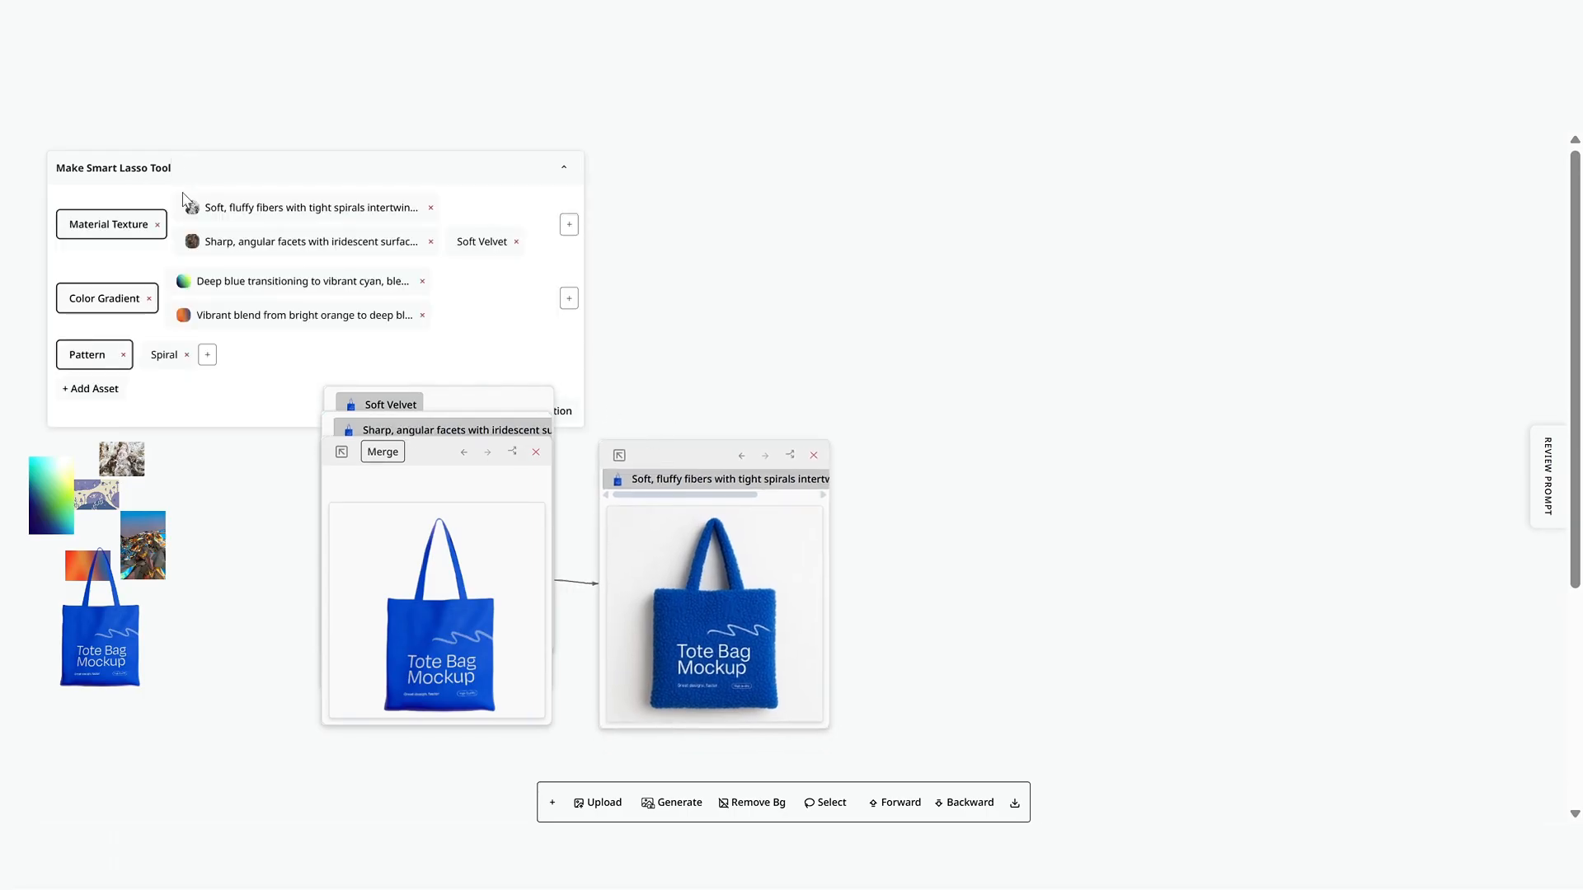
mouse_move(104, 298)
left_mouse_down()
mouse_move(670, 421)
mouse_move(697, 455)
left_mouse_up()
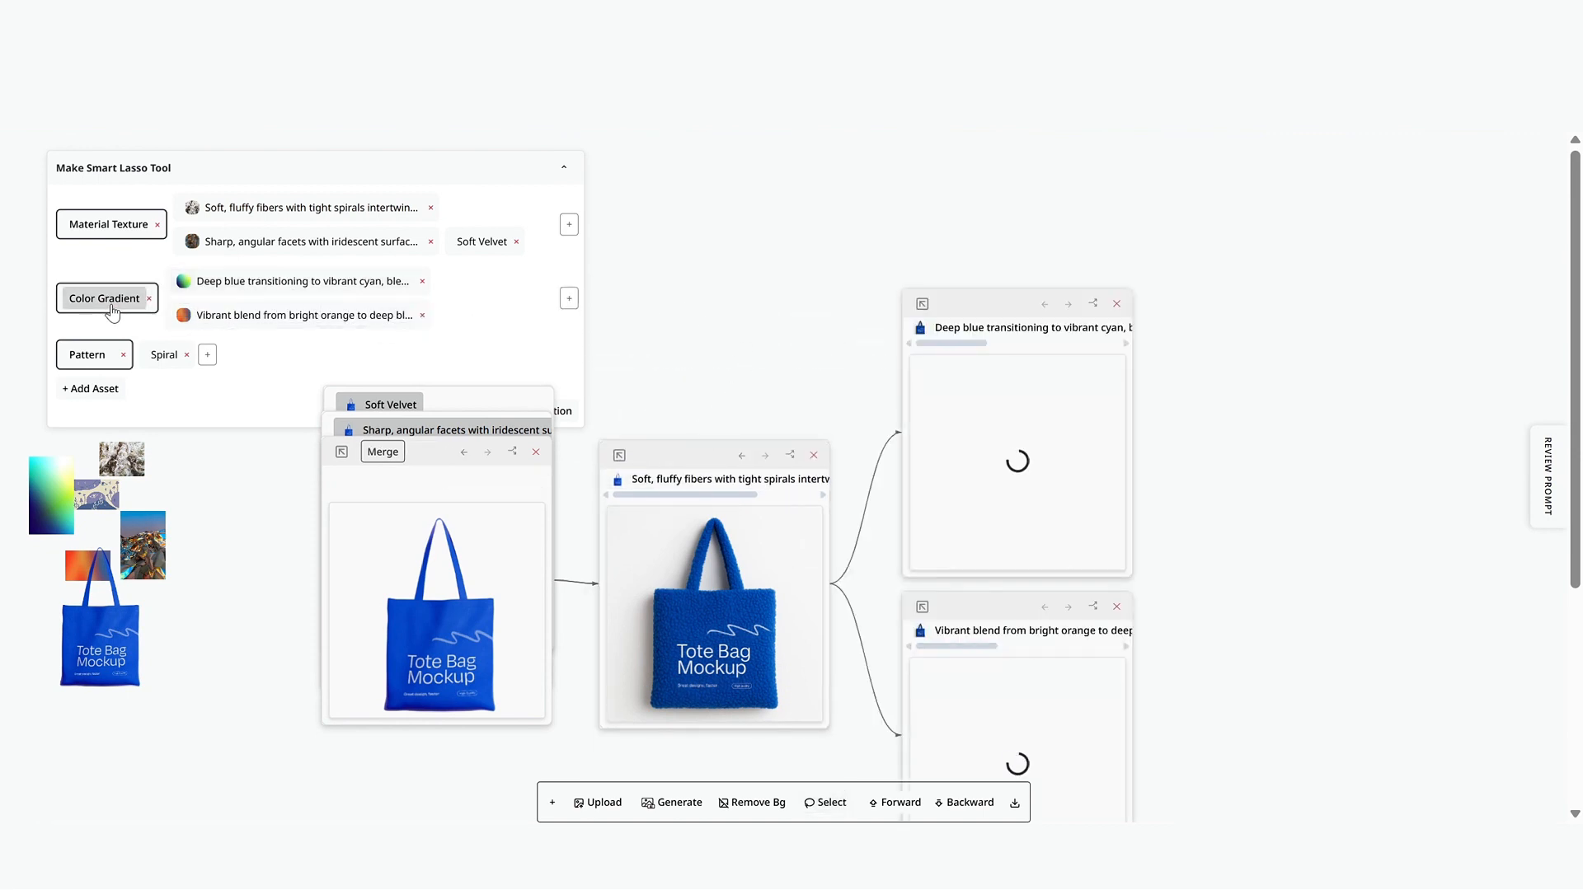
left_click_drag(415, 171, 418, 143)
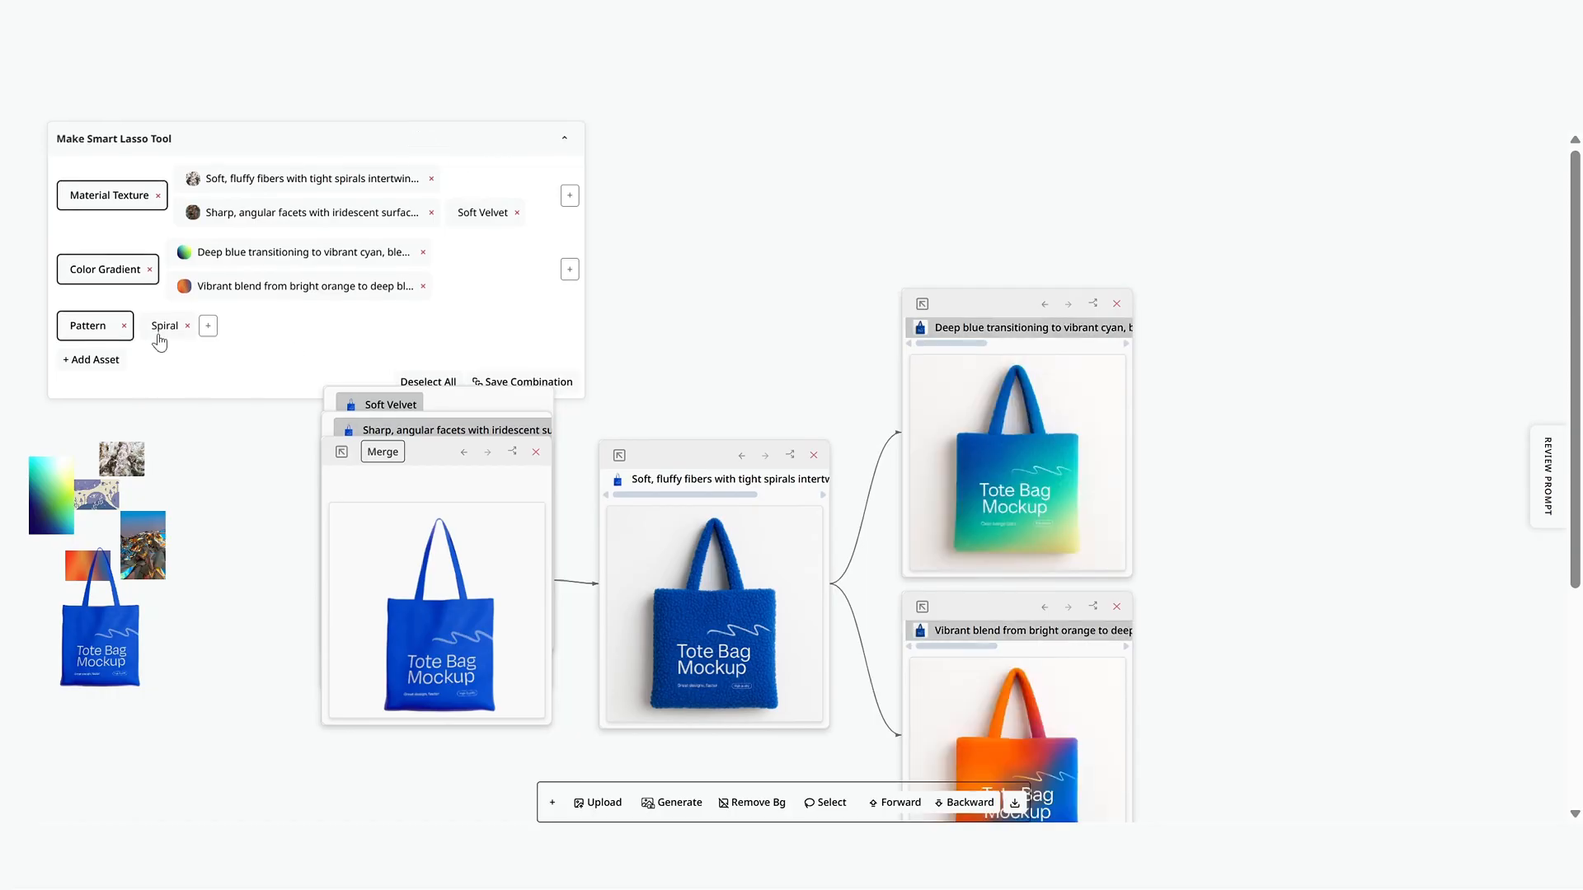
Step: Apply the Spiral pattern to a lassoed area above the lettering on the blue-green gradient tote bag
scroll(159, 341, "down", 2)
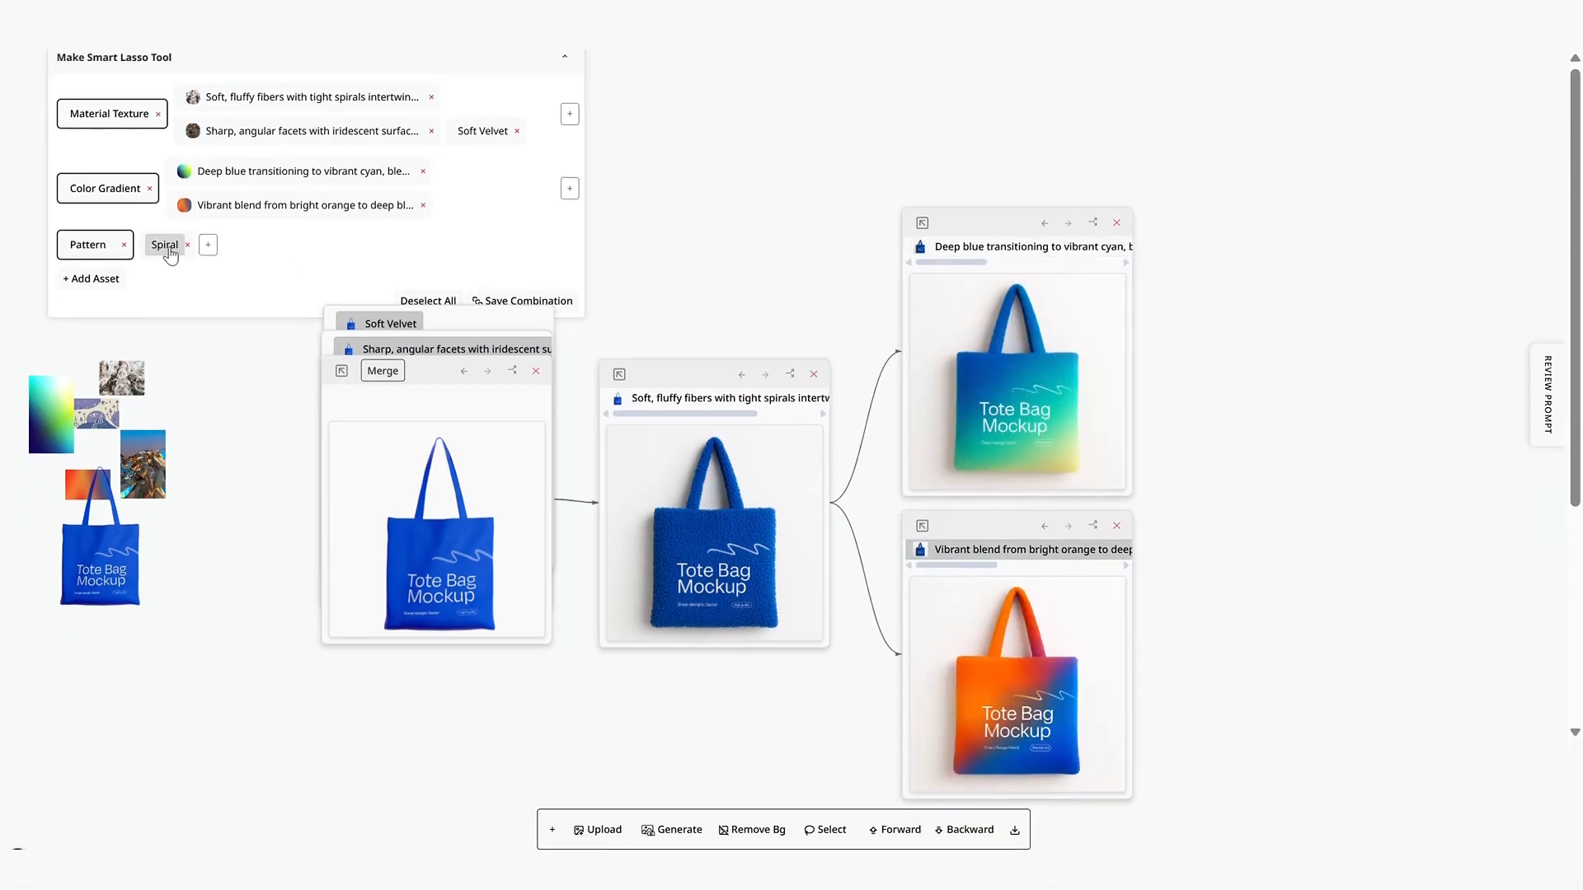
left_click(165, 217)
mouse_move(1023, 336)
left_mouse_down()
mouse_move(974, 338)
mouse_move(973, 359)
mouse_move(1070, 372)
mouse_move(1063, 344)
mouse_move(1018, 352)
left_mouse_up()
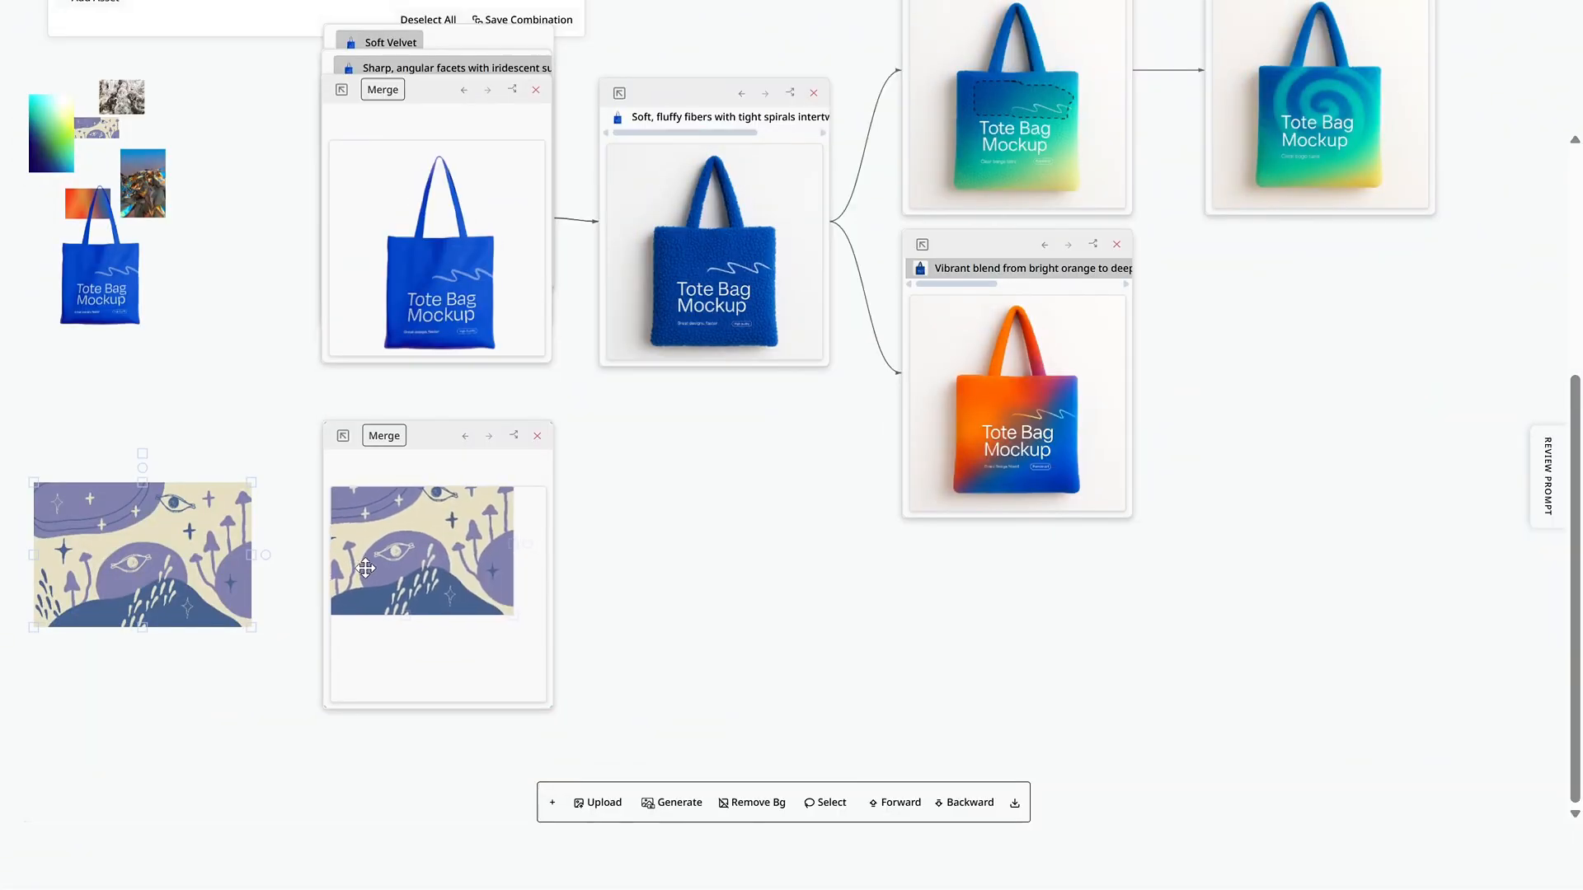
Step: Enlarge the illustrated pattern in its frame so the eye motif fills it, and move the loose source image up
left_click_drag(529, 621, 823, 852)
left_click_drag(505, 697, 430, 622)
left_click_drag(205, 593, 200, 515)
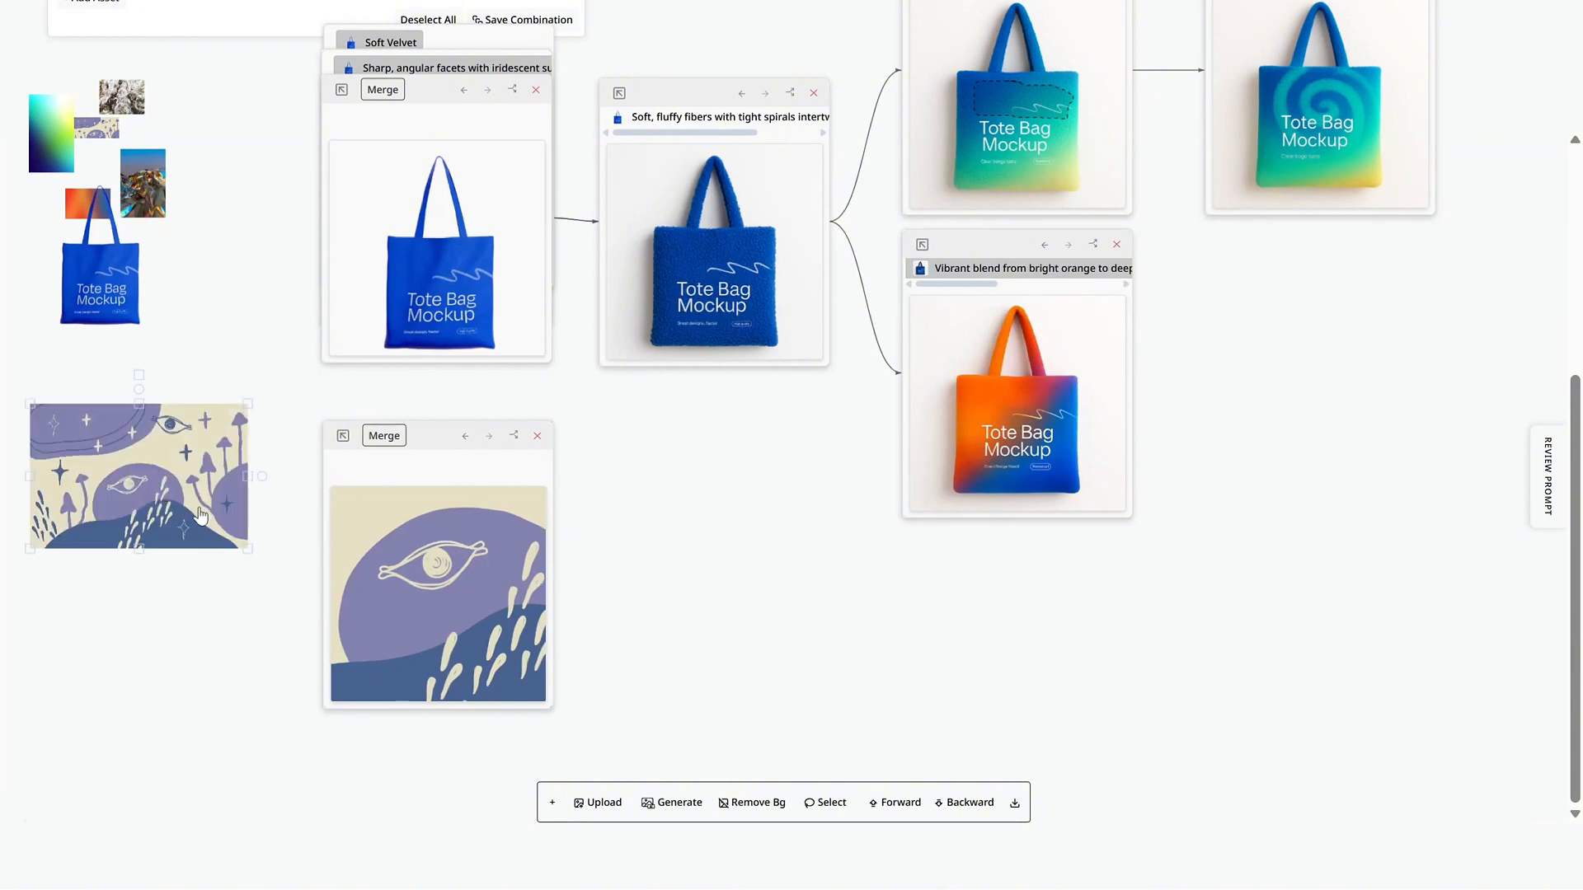
Step: Add an Illustration attribute to the asset panel with the entries Three Mountains and Two Trees
scroll(253, 551, "up", 5)
left_click(92, 357)
left_click(195, 365)
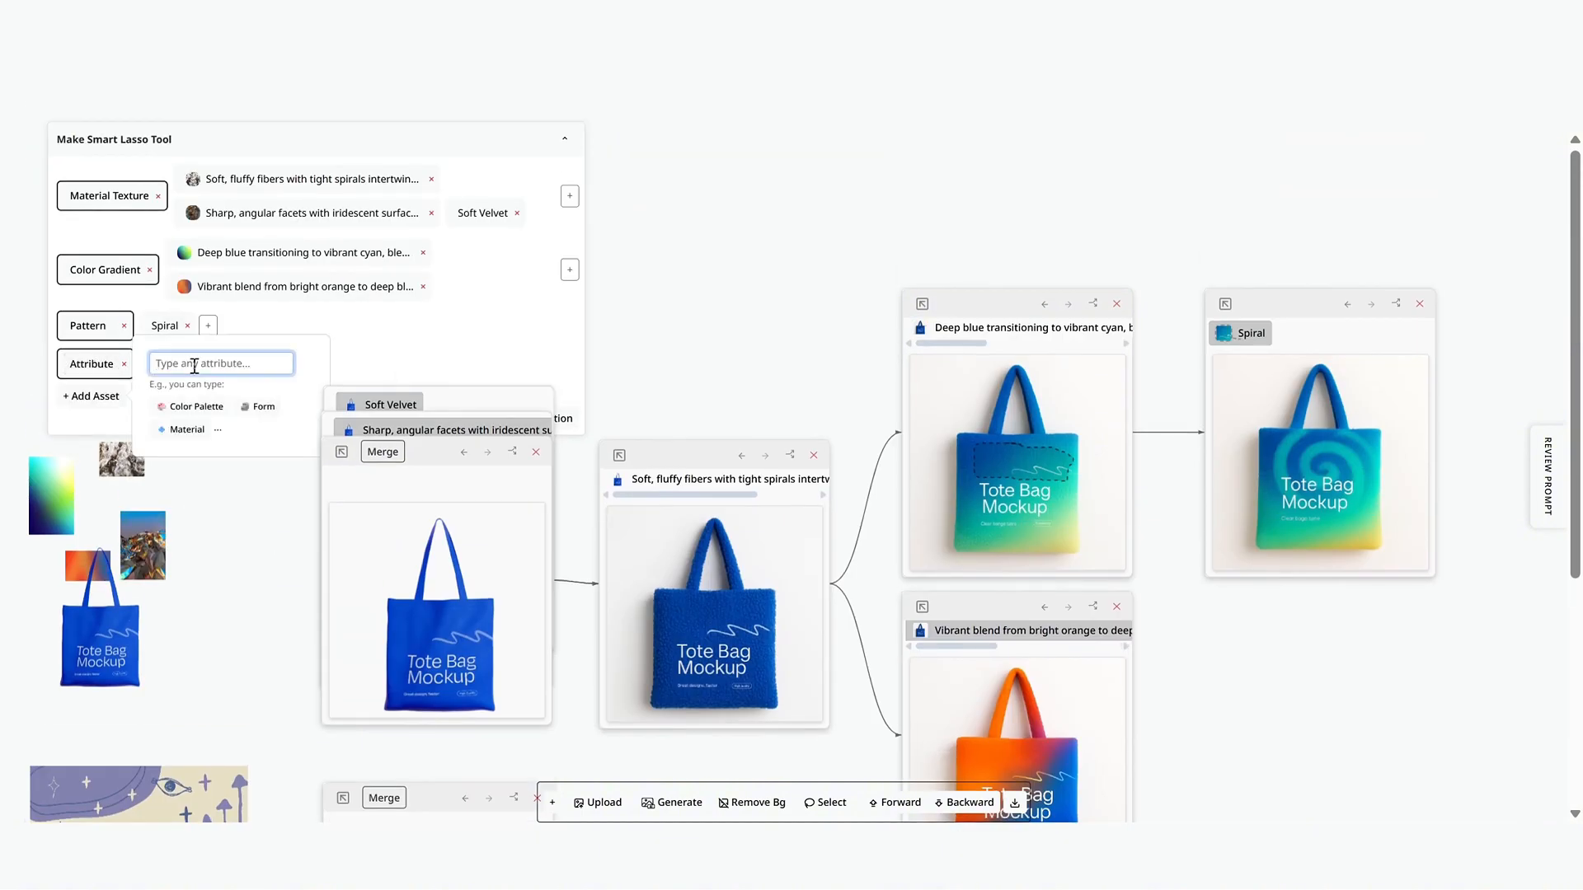
type("Illustration")
key("Return")
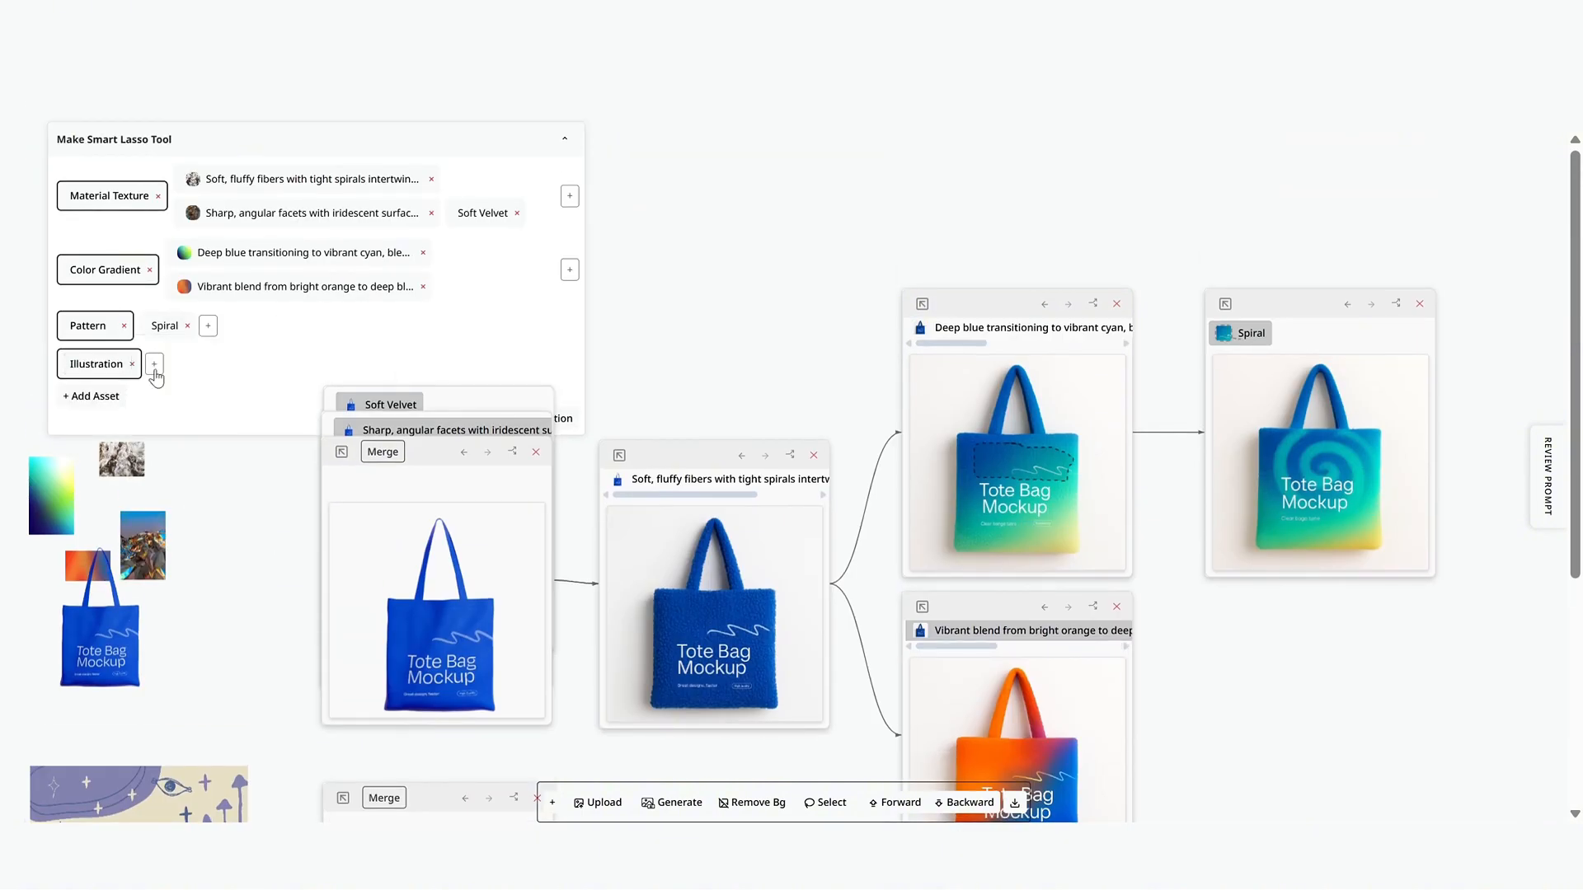
type("Three")
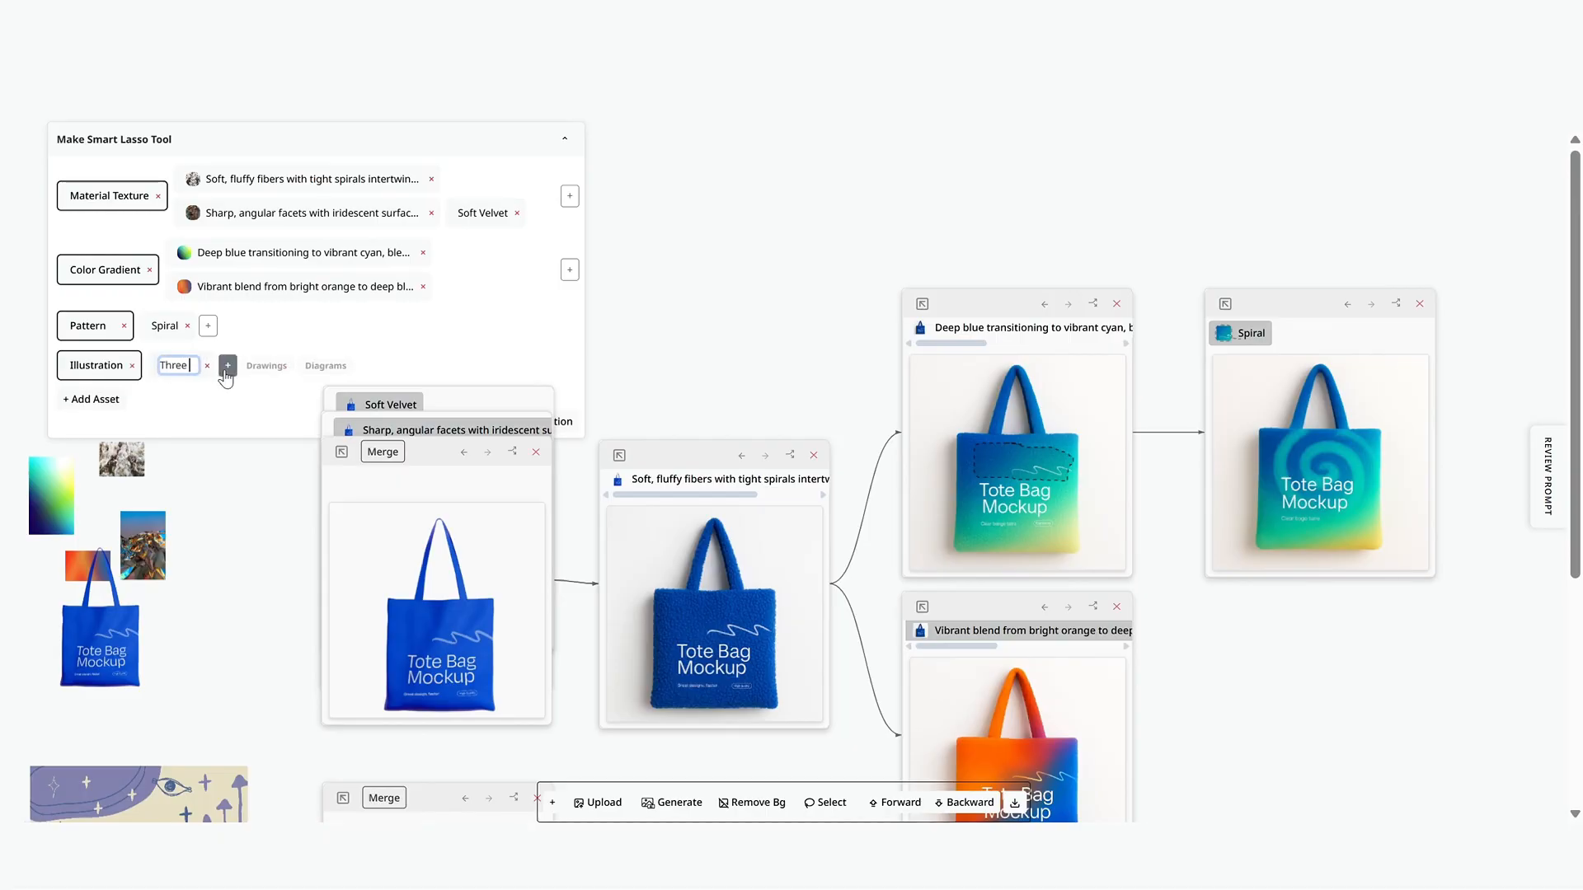
type(" Mountains")
key("Return")
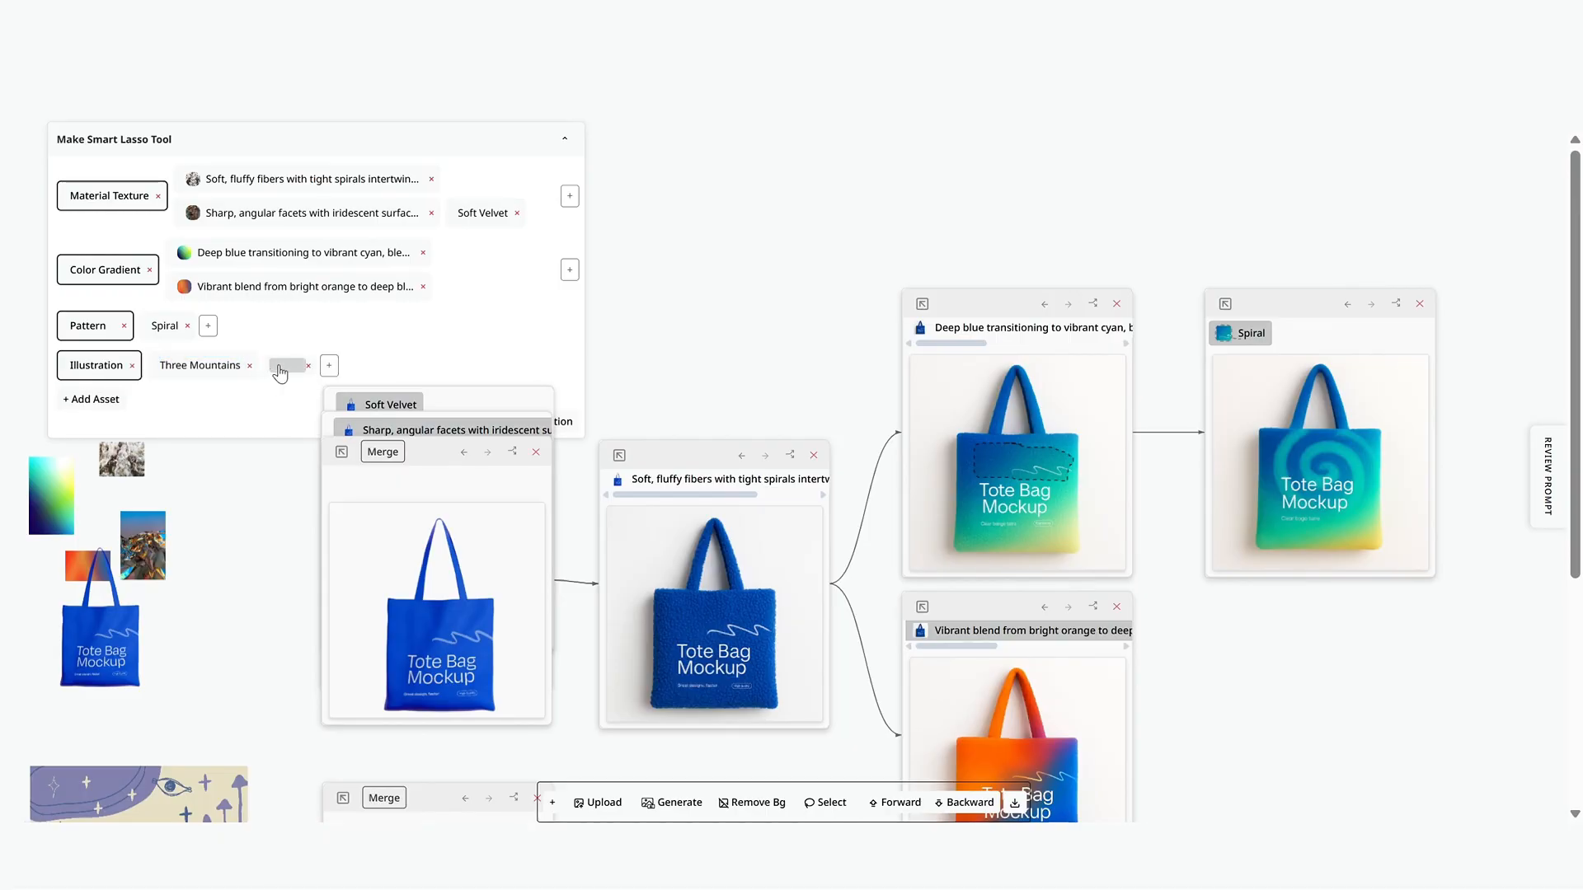
left_click(278, 367)
type("Two Trees")
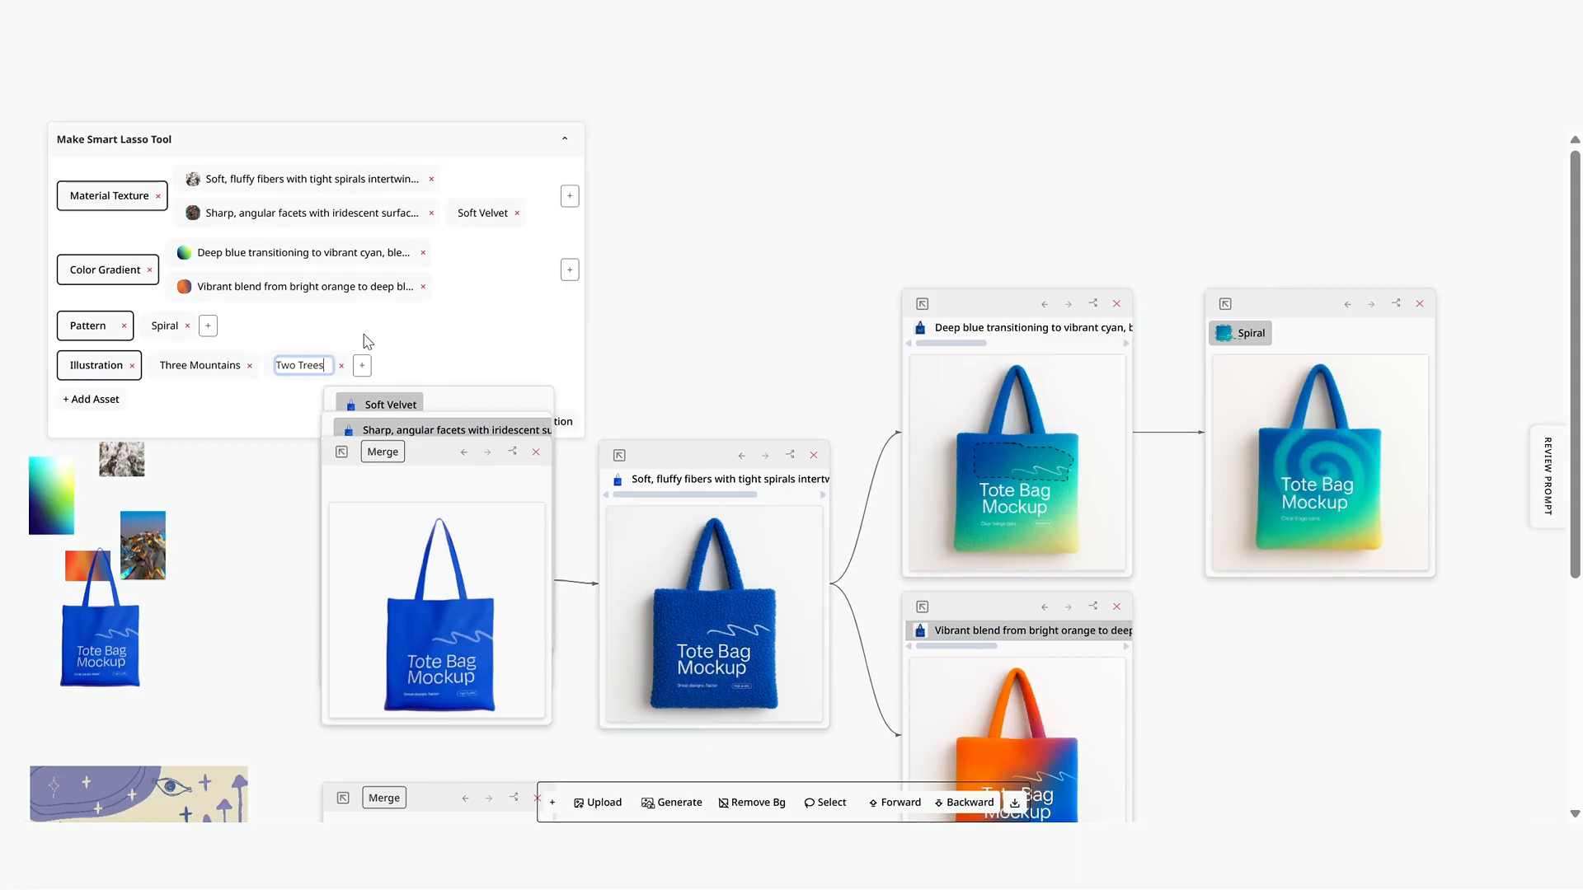
key("Return")
Step: Turn off branching on the eye pattern's frame and apply Three Mountains and Two Trees to the whole image
scroll(475, 547, "down", 5)
left_click(514, 436)
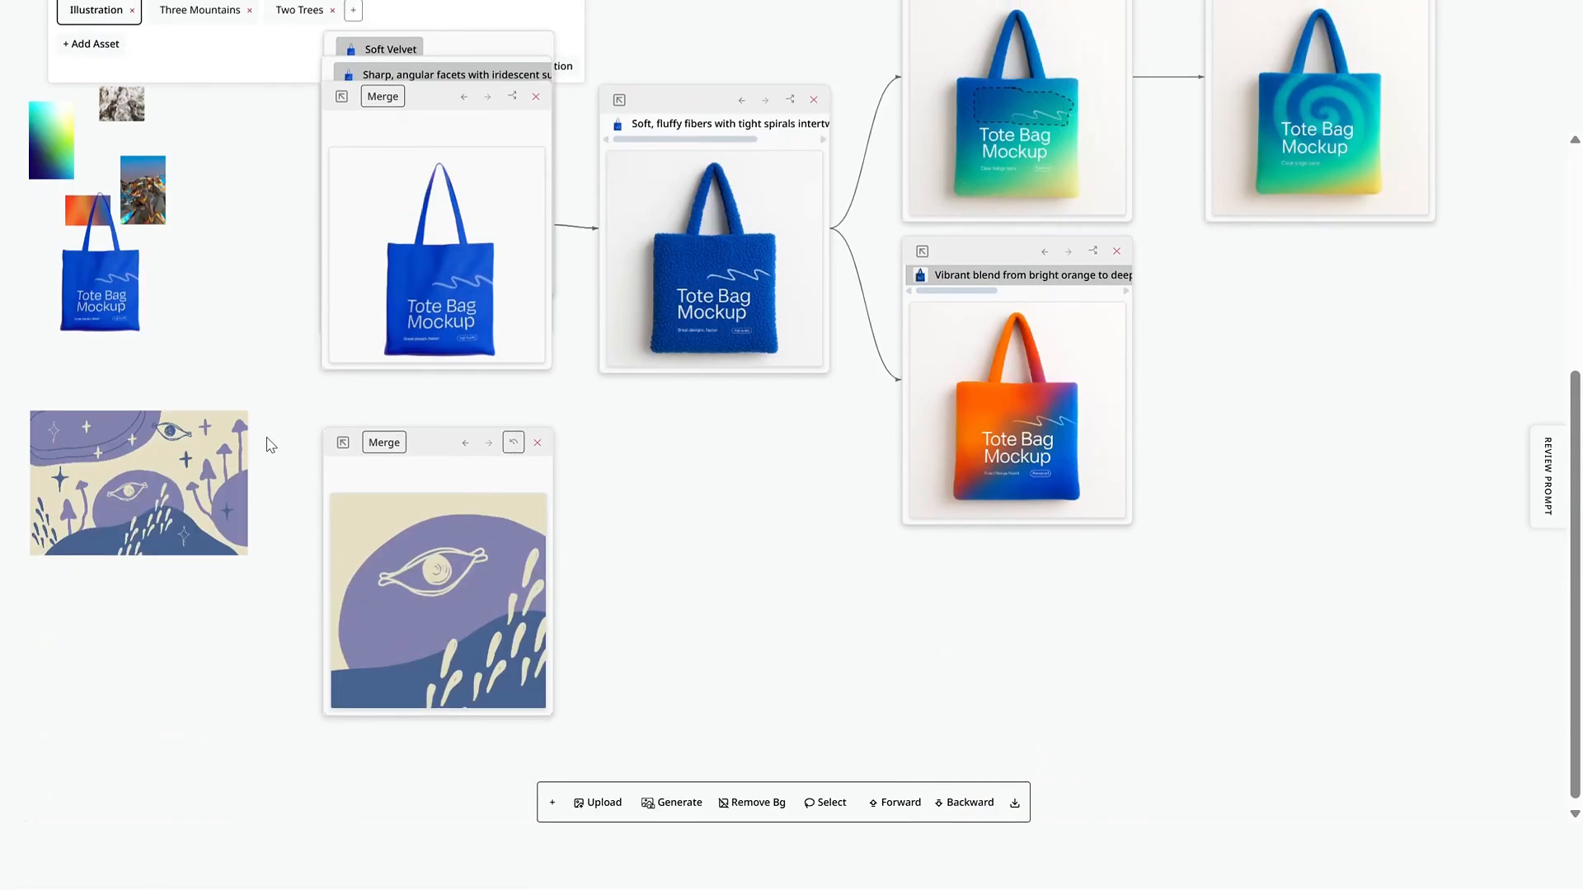
scroll(269, 445, "up", 4)
left_click_drag(188, 319, 416, 760)
scroll(371, 692, "down", 5)
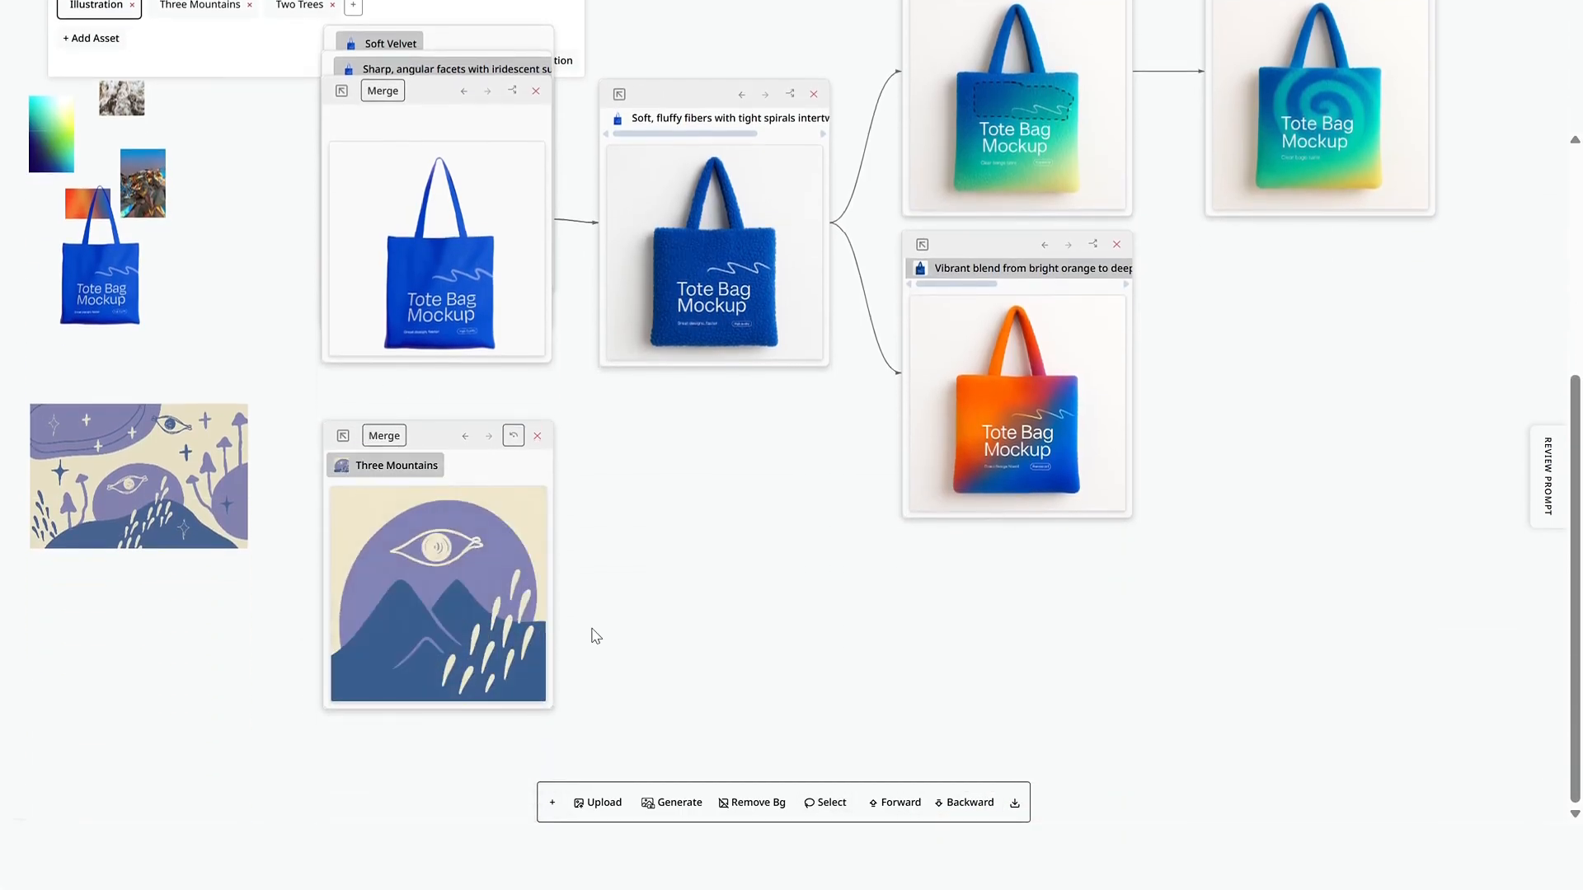
scroll(593, 636, "up", 3)
left_click_drag(290, 232, 420, 648)
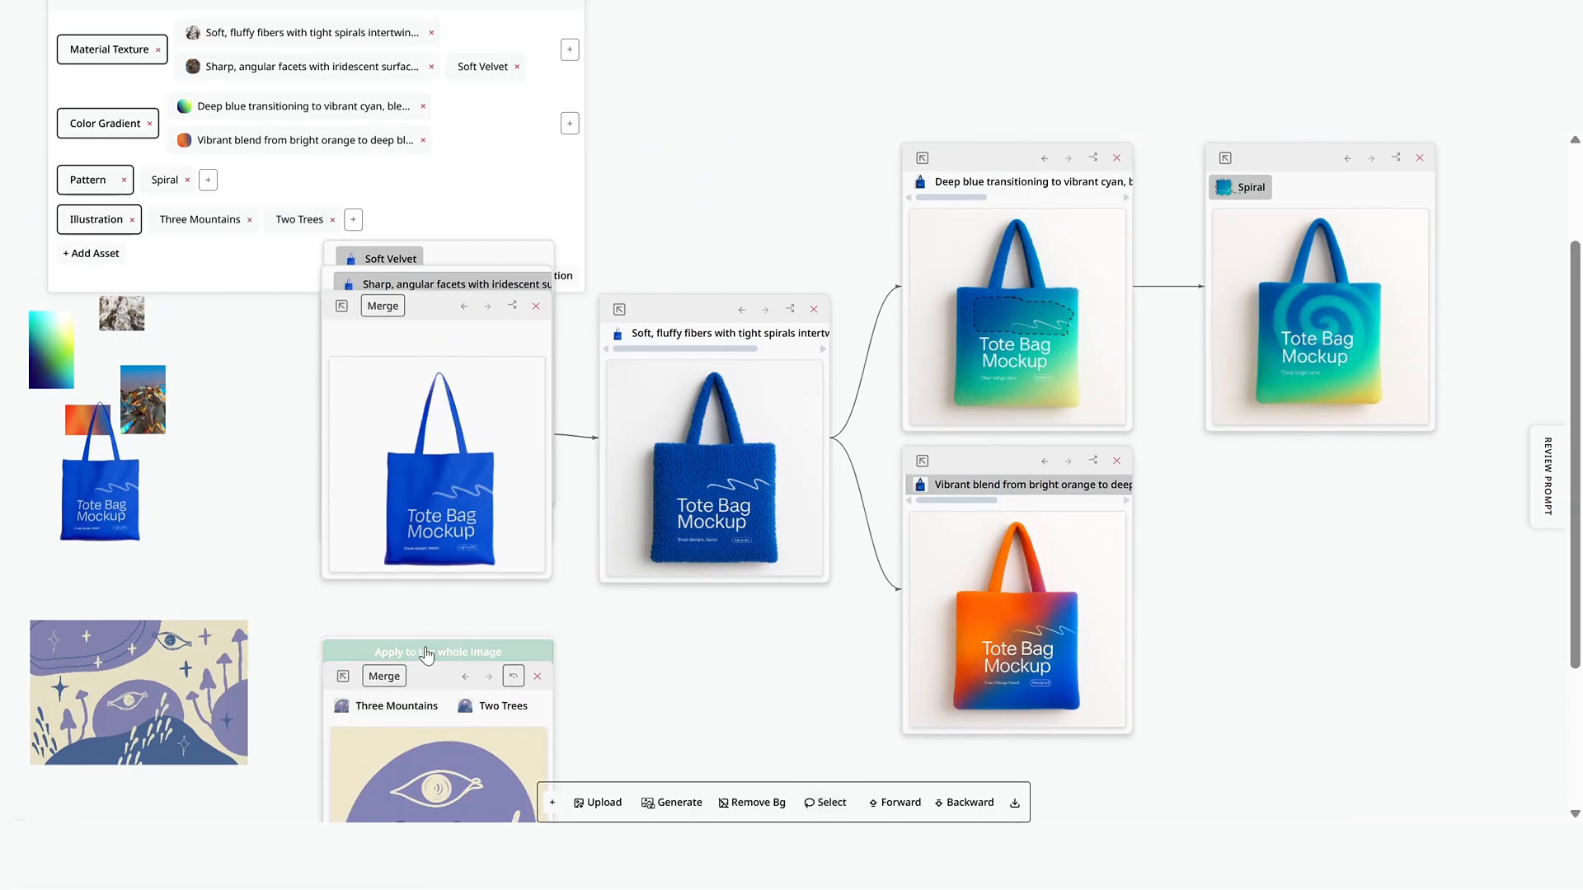
scroll(591, 630, "down", 3)
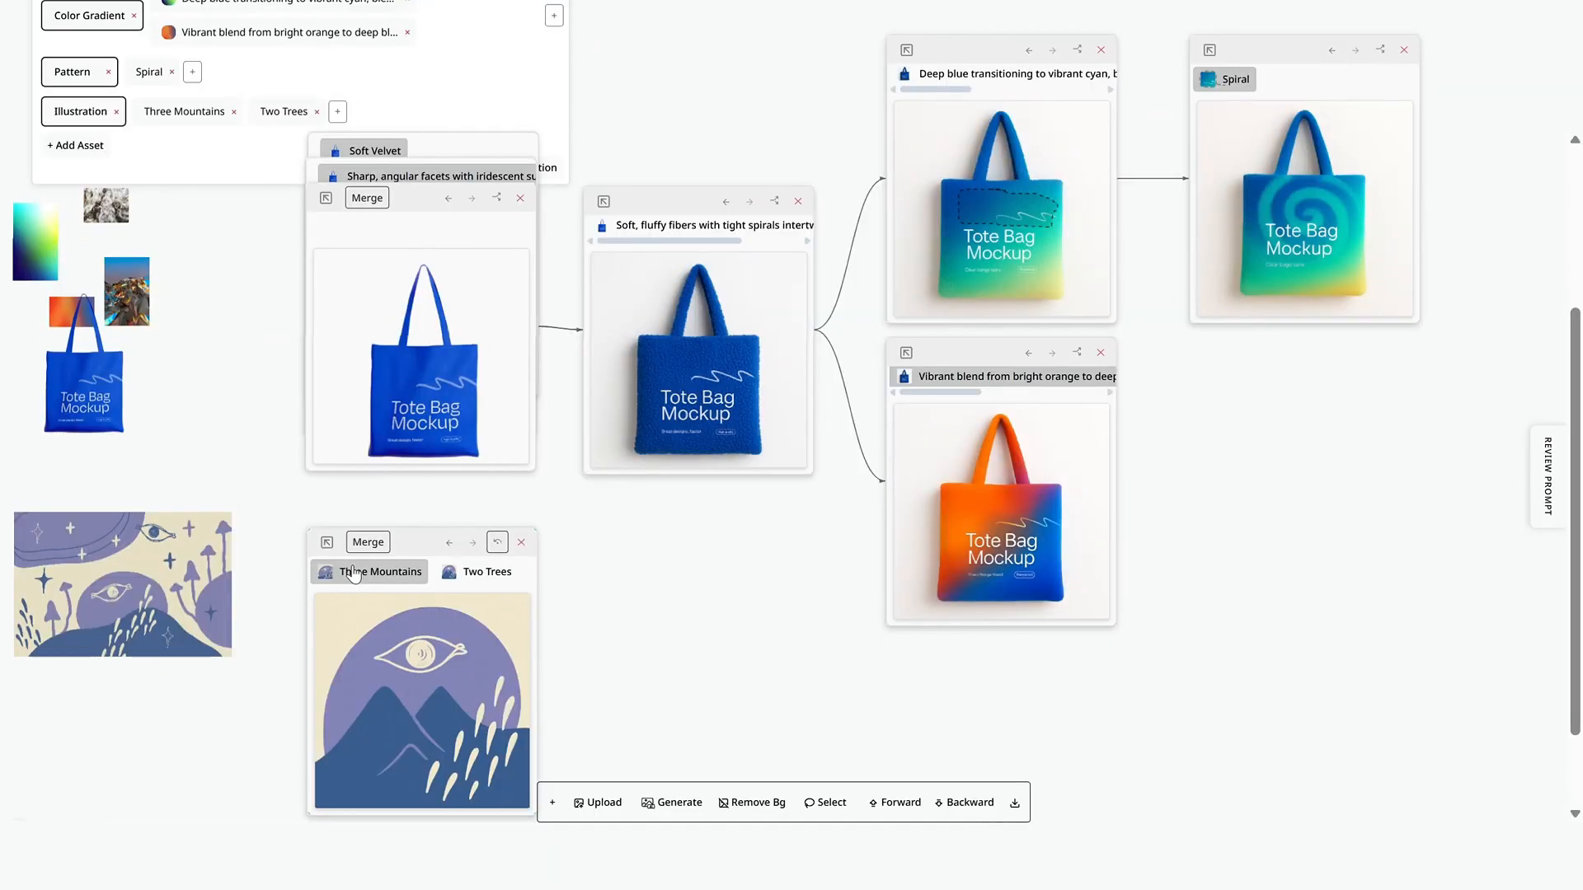
Step: Extract the mountain illustration from its frame, place the copy below the Spiral frame and remove its background
left_click(326, 545)
left_click_drag(234, 437, 744, 674)
left_click(748, 796)
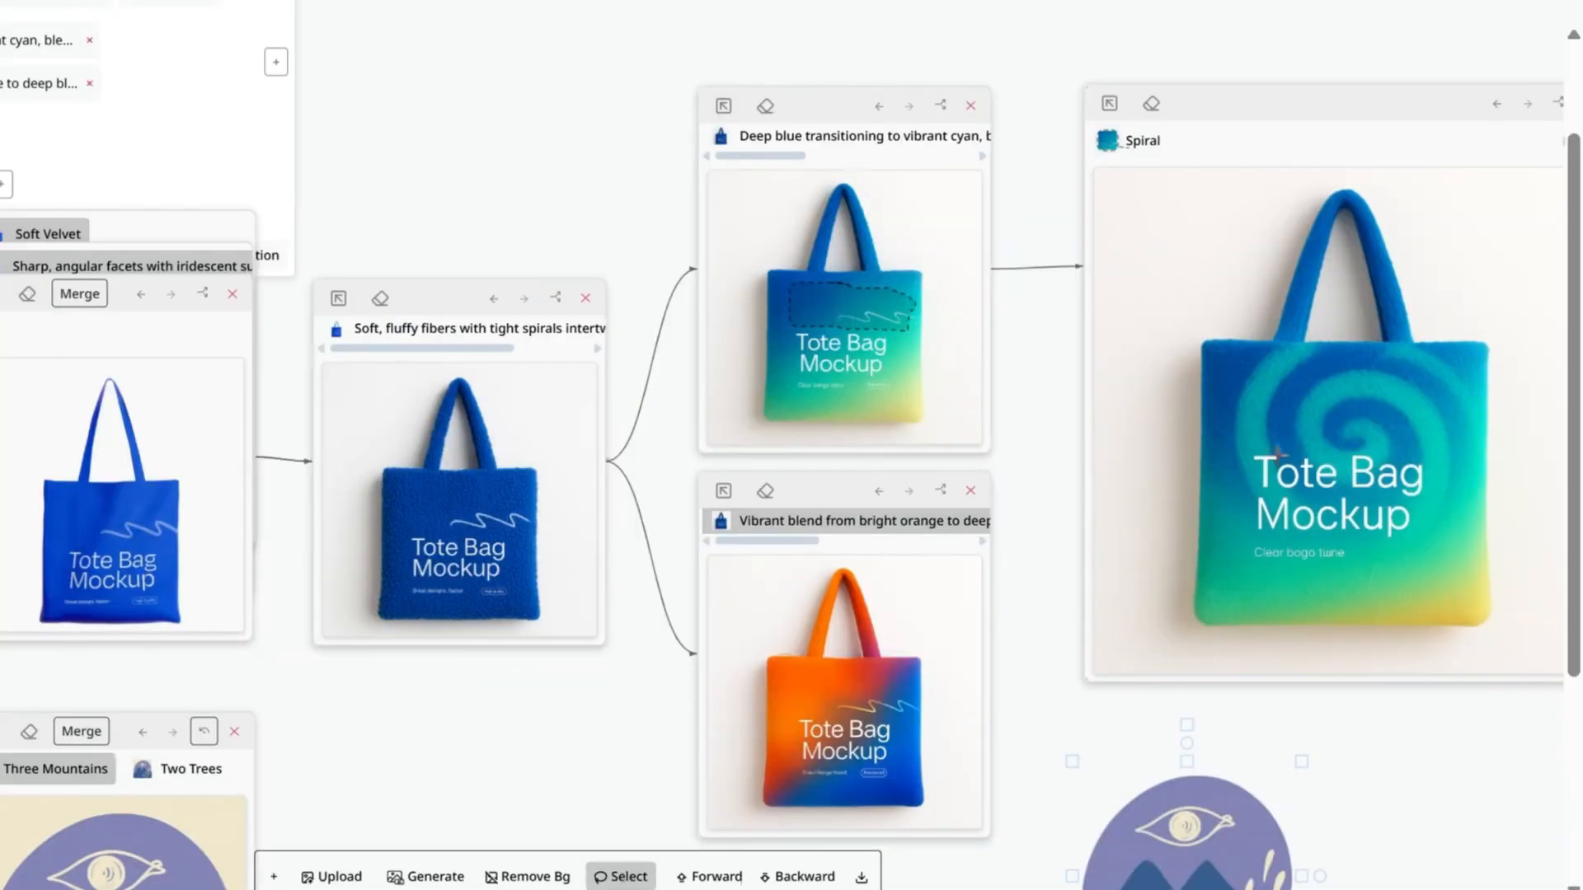
Step: Lasso the lettering on the Spiral tote bag, erase it and leave selection mode
mouse_move(1245, 504)
left_mouse_down()
mouse_move(1380, 532)
mouse_move(1255, 456)
left_mouse_up()
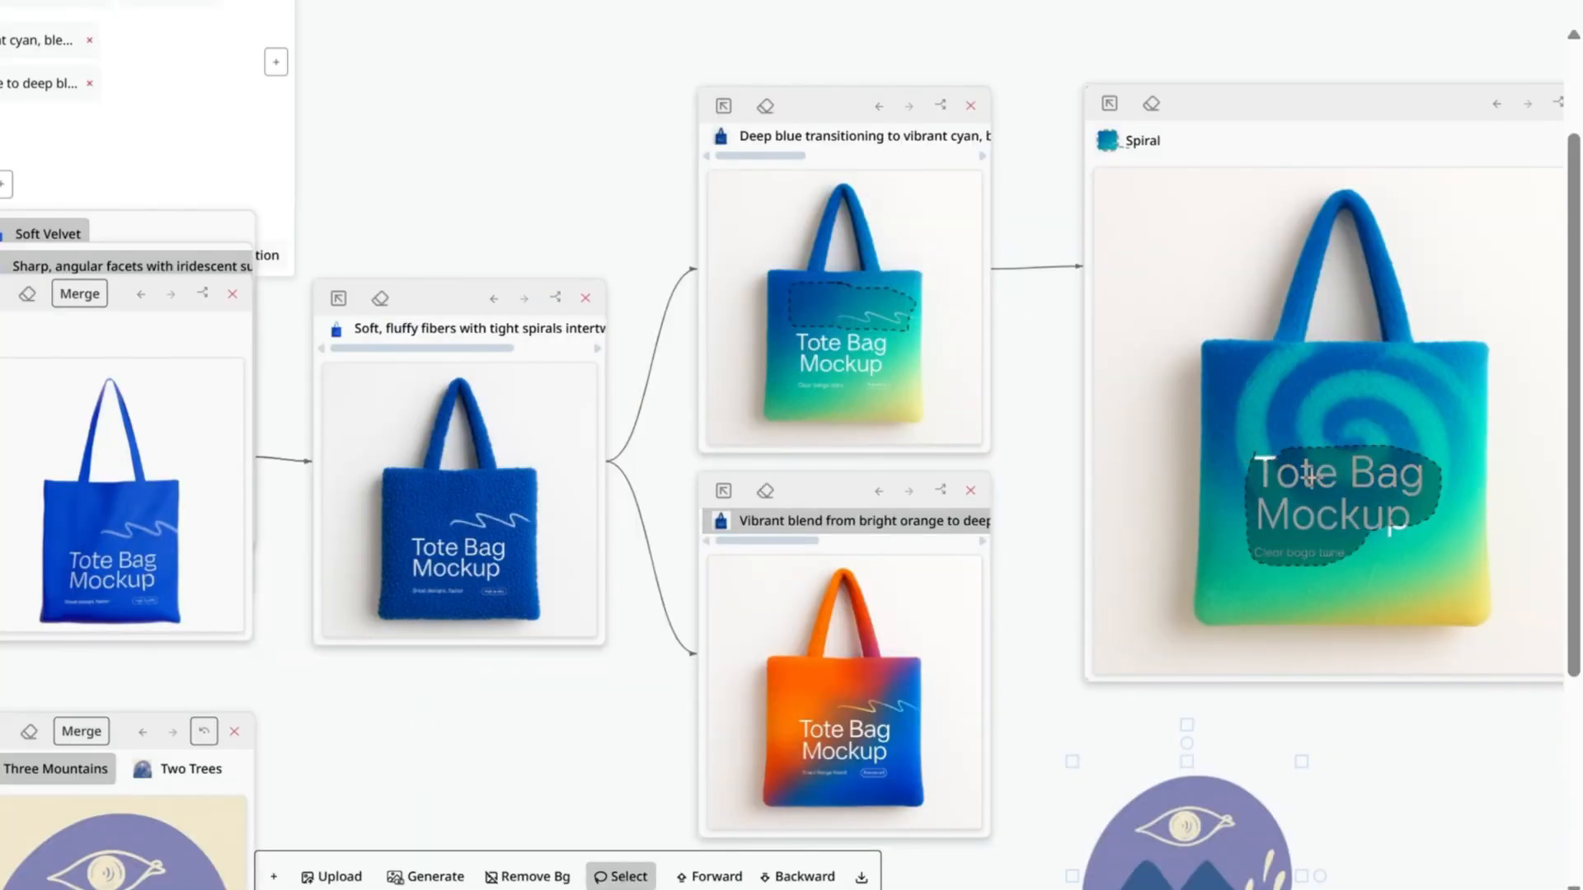
left_click(1148, 105)
left_click(621, 876)
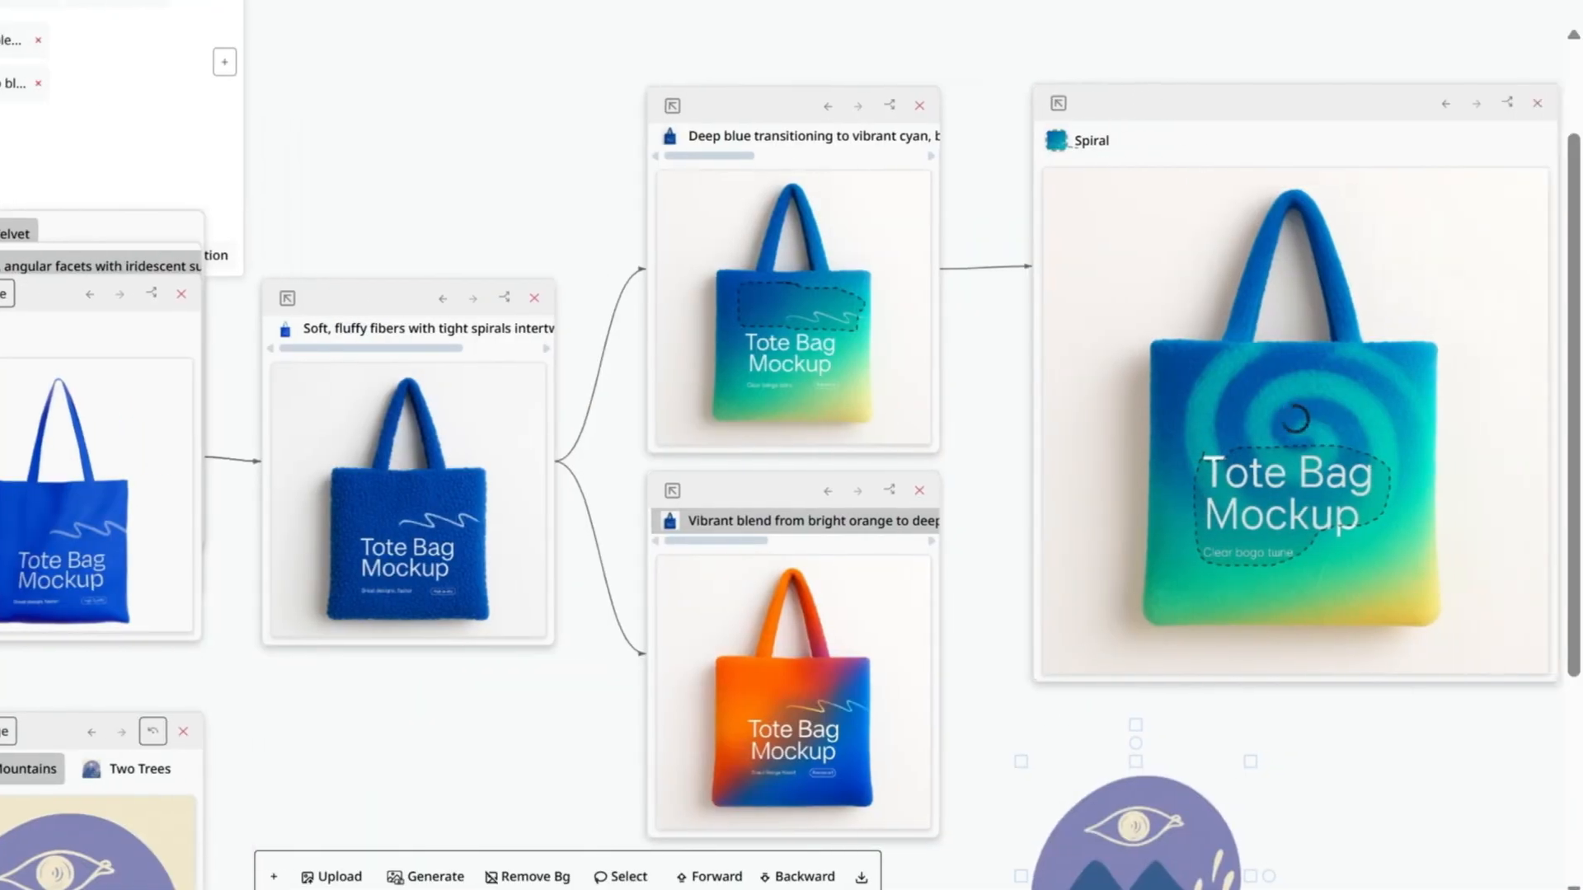
Step: Place the cut-out mountain illustration on the Spiral tote bag, fit it to the bag's front and merge it
left_click_drag(1186, 835, 1336, 568)
left_click_drag(1431, 620, 1241, 396)
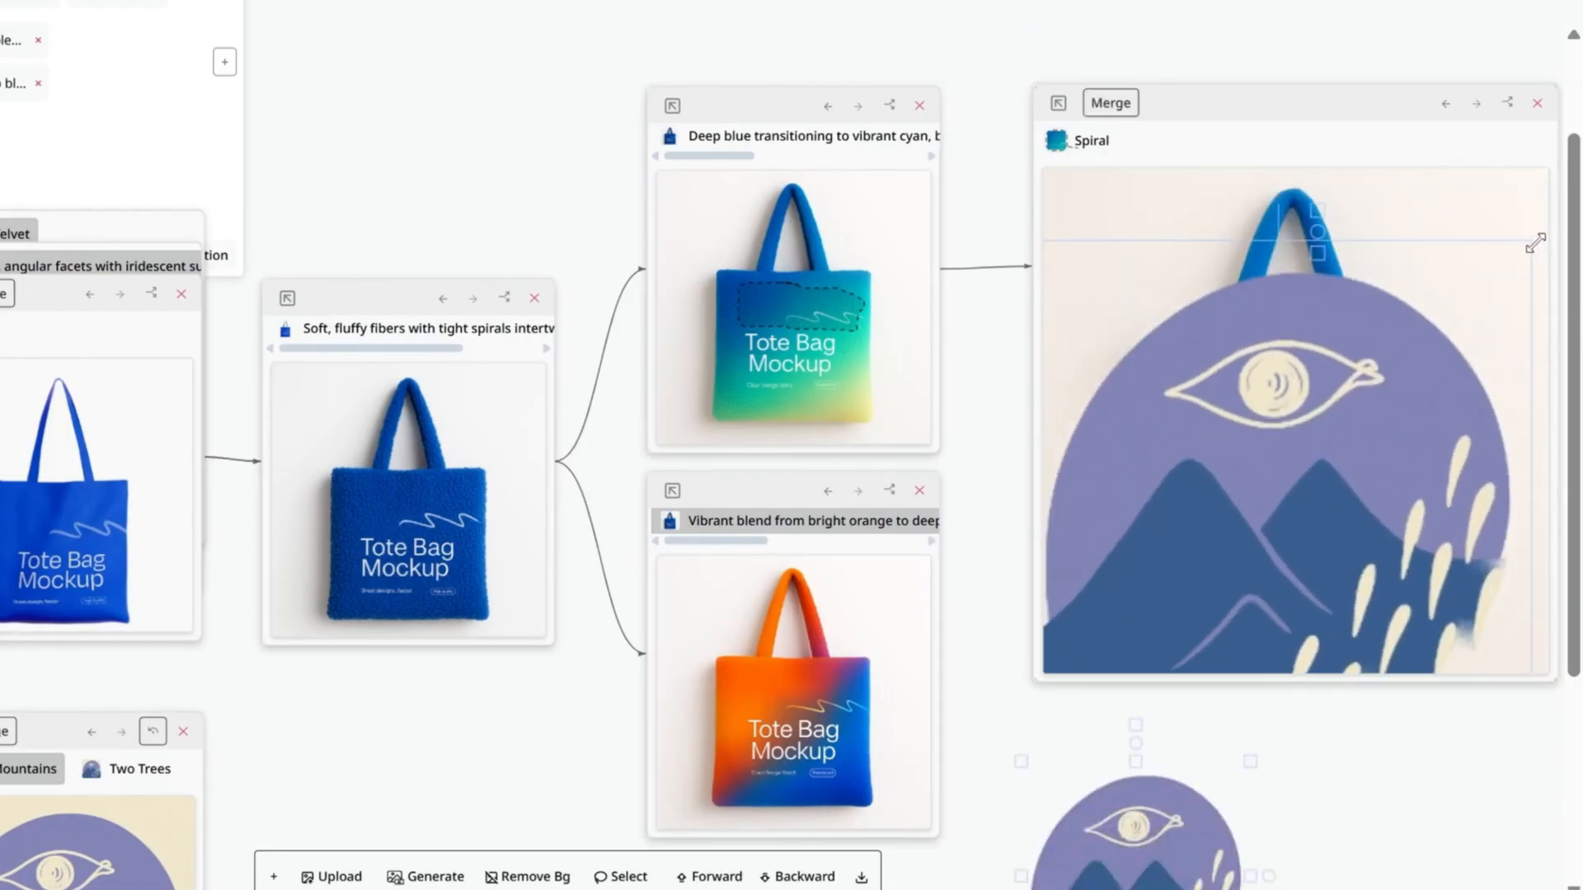
left_click_drag(1534, 244, 1196, 584)
left_click_drag(1158, 642, 1444, 535)
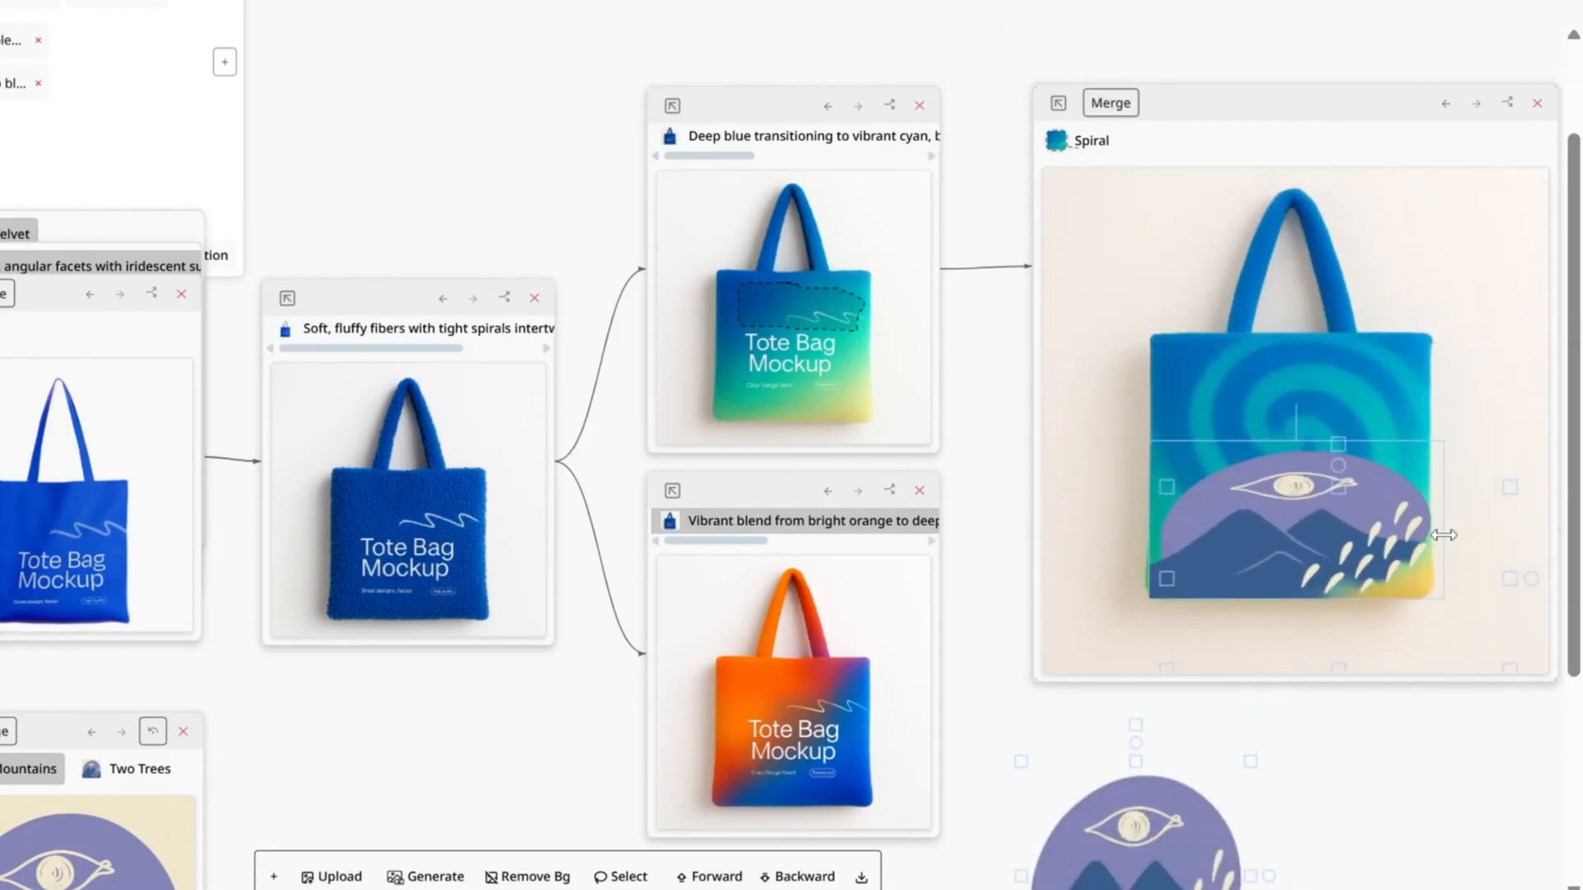
left_click_drag(1239, 505, 1237, 502)
left_click_drag(1291, 437, 1325, 354)
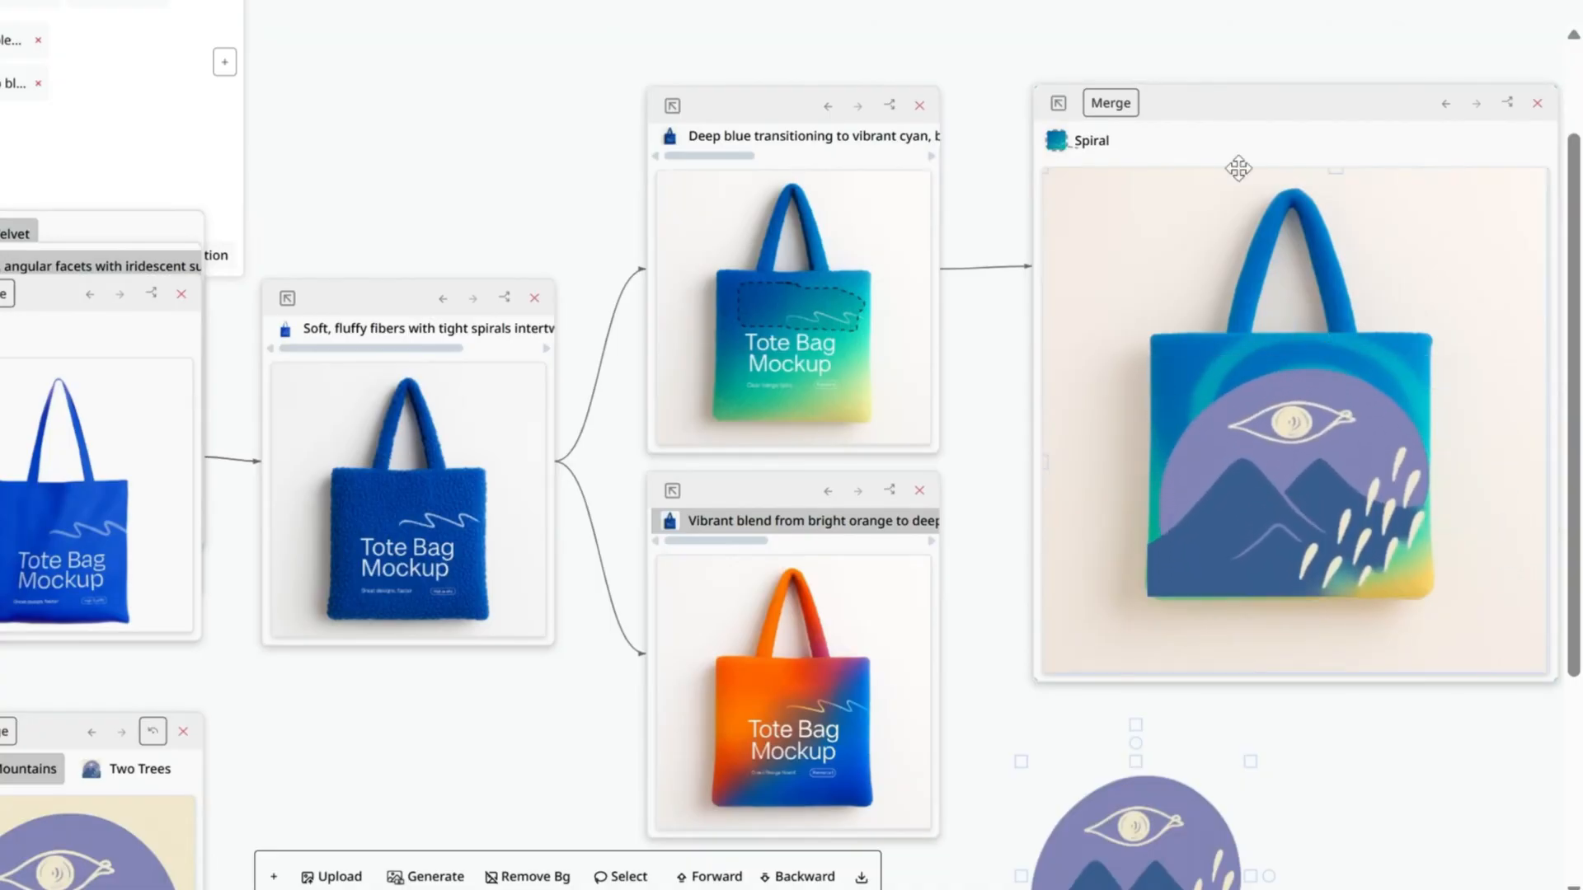
left_click(1113, 107)
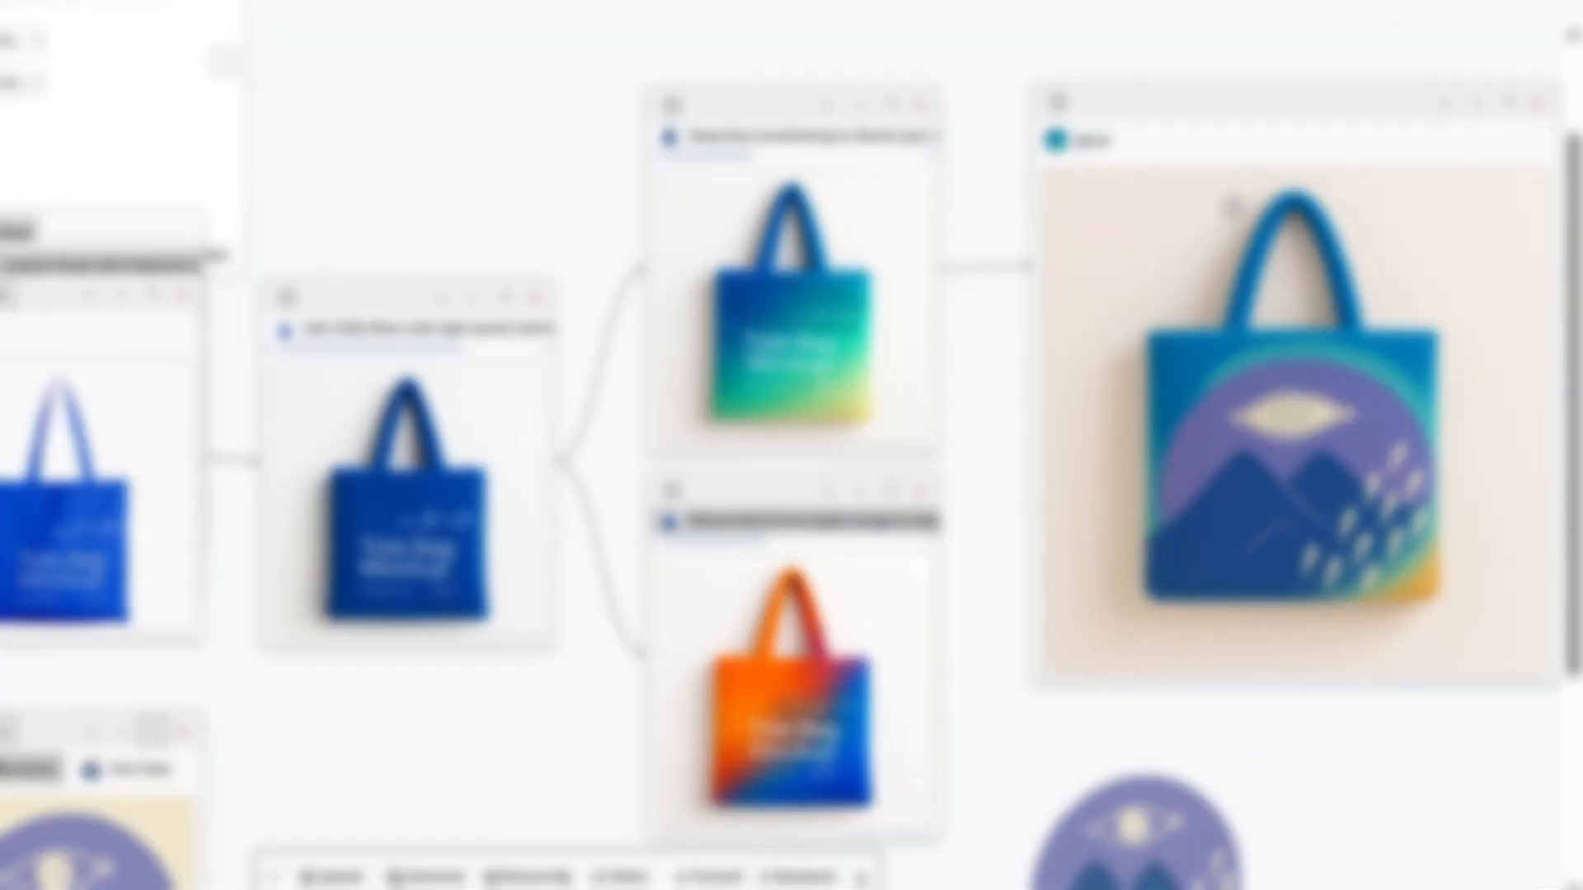
Step: Add a Shooting View attribute to the asset panel with the entries Details Close-Up and Side View
left_click(138, 312)
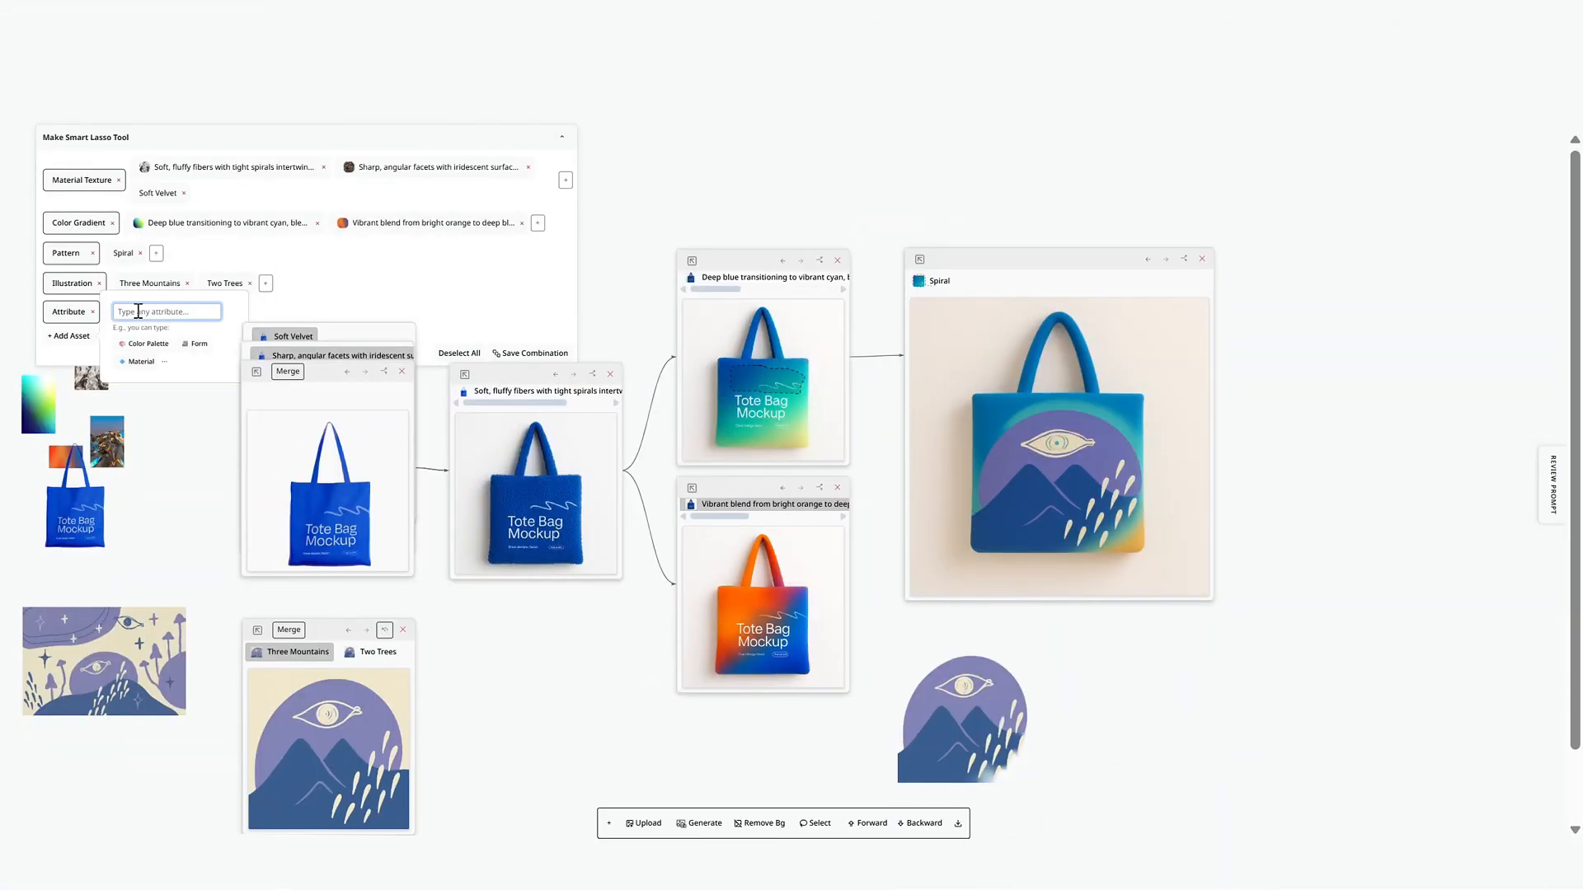
type("Shooting View")
key("Return")
type("Details Close-Up")
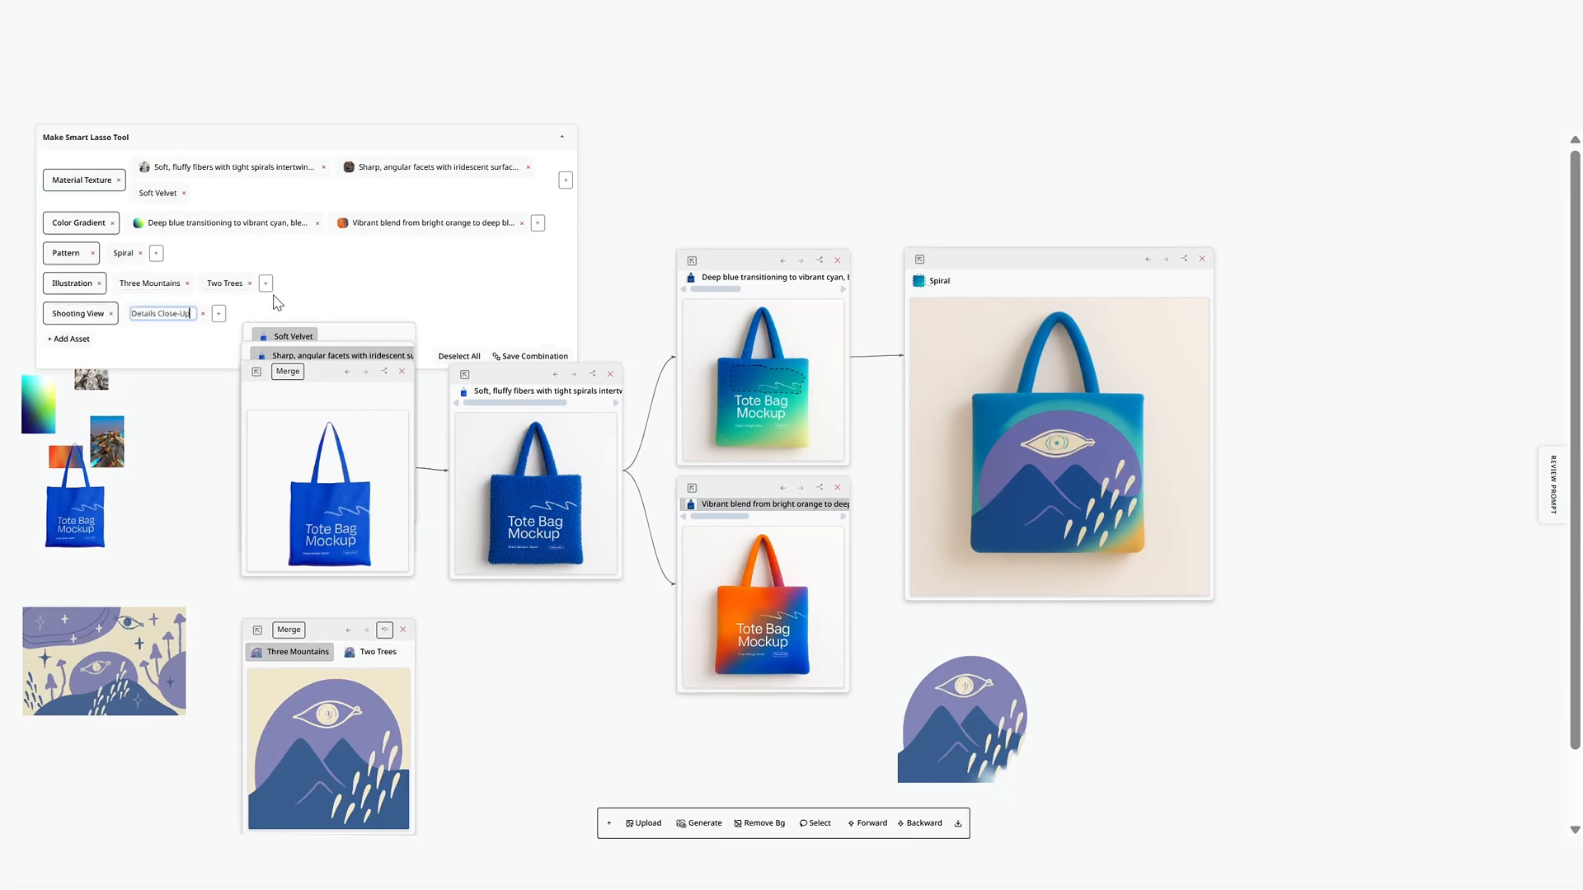
left_click(219, 314)
type("Side View")
key("Return")
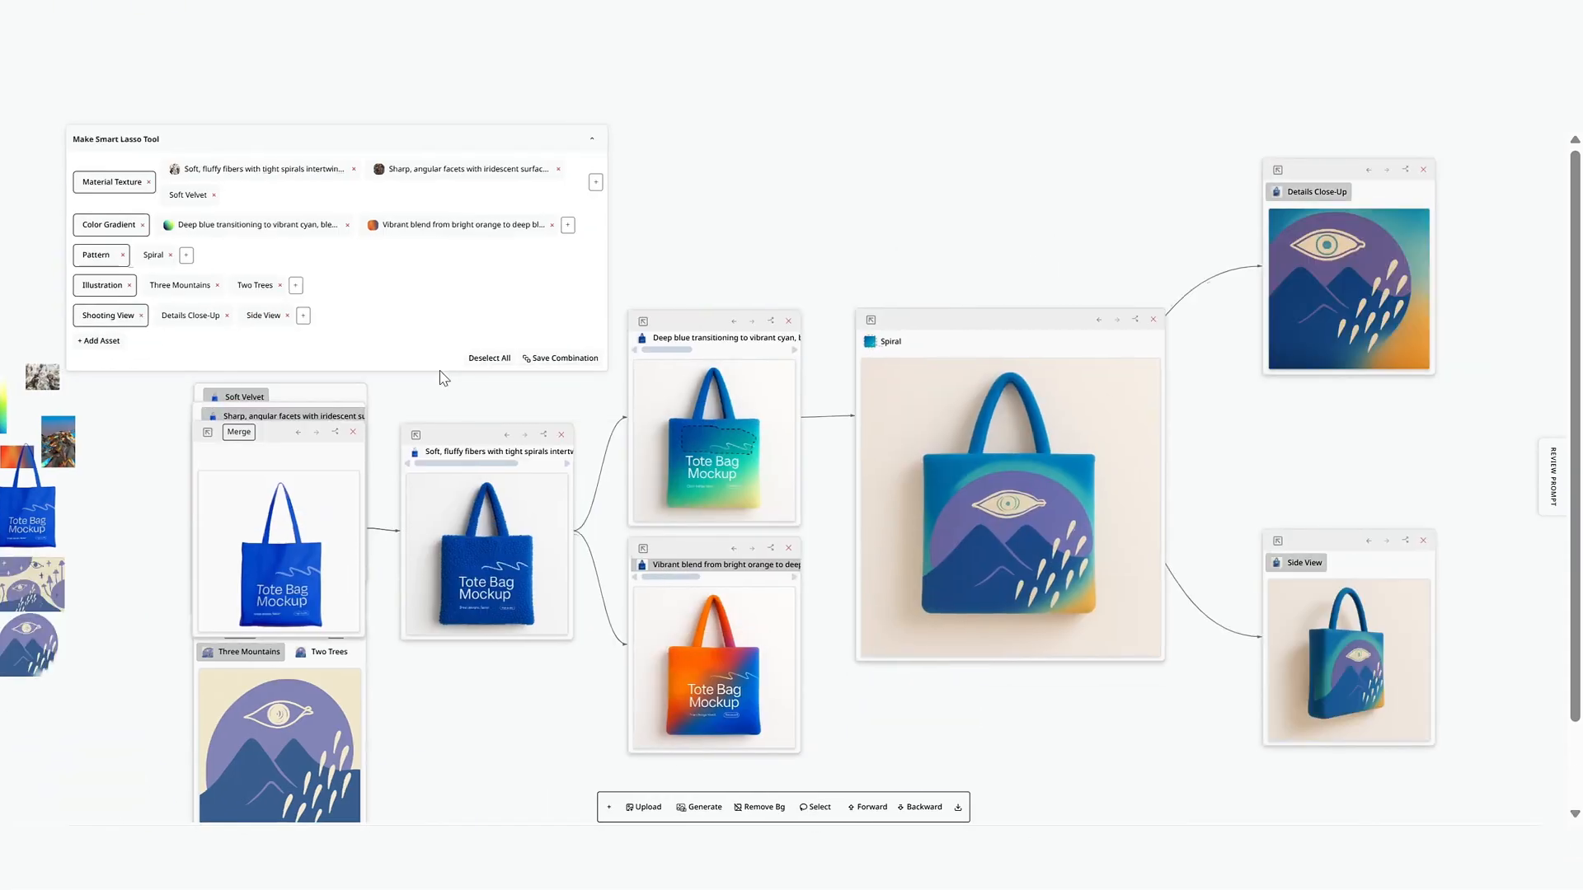
Step: Add a Souvenir Type attribute with Mug and Keychain and apply both to the whole Details Close-Up image
left_click(108, 353)
type("S")
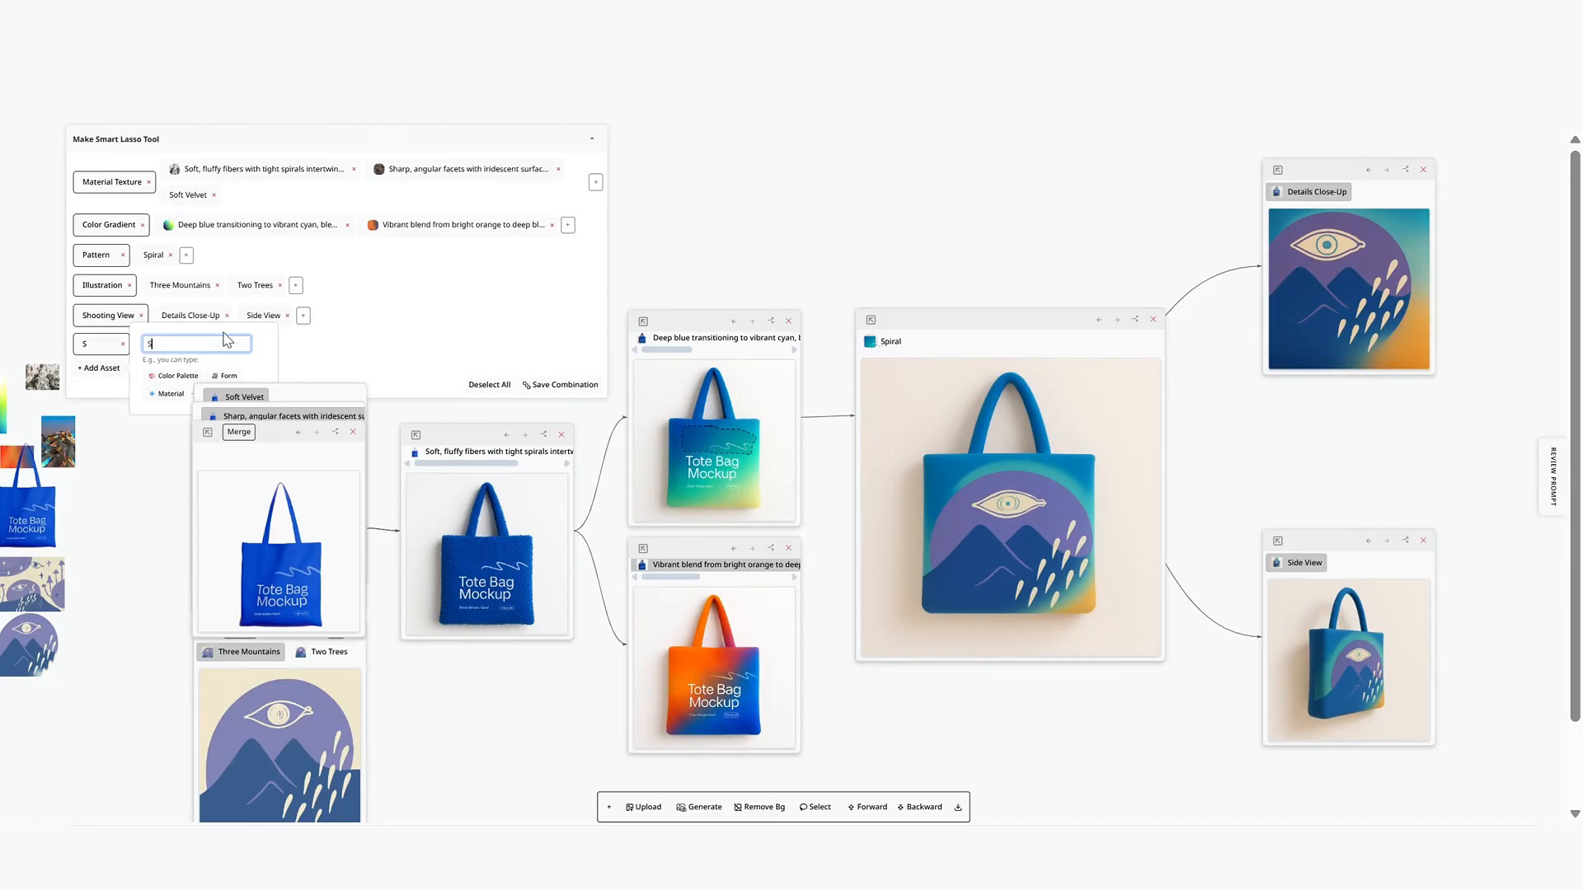
type("ouvenir Type")
key("Return")
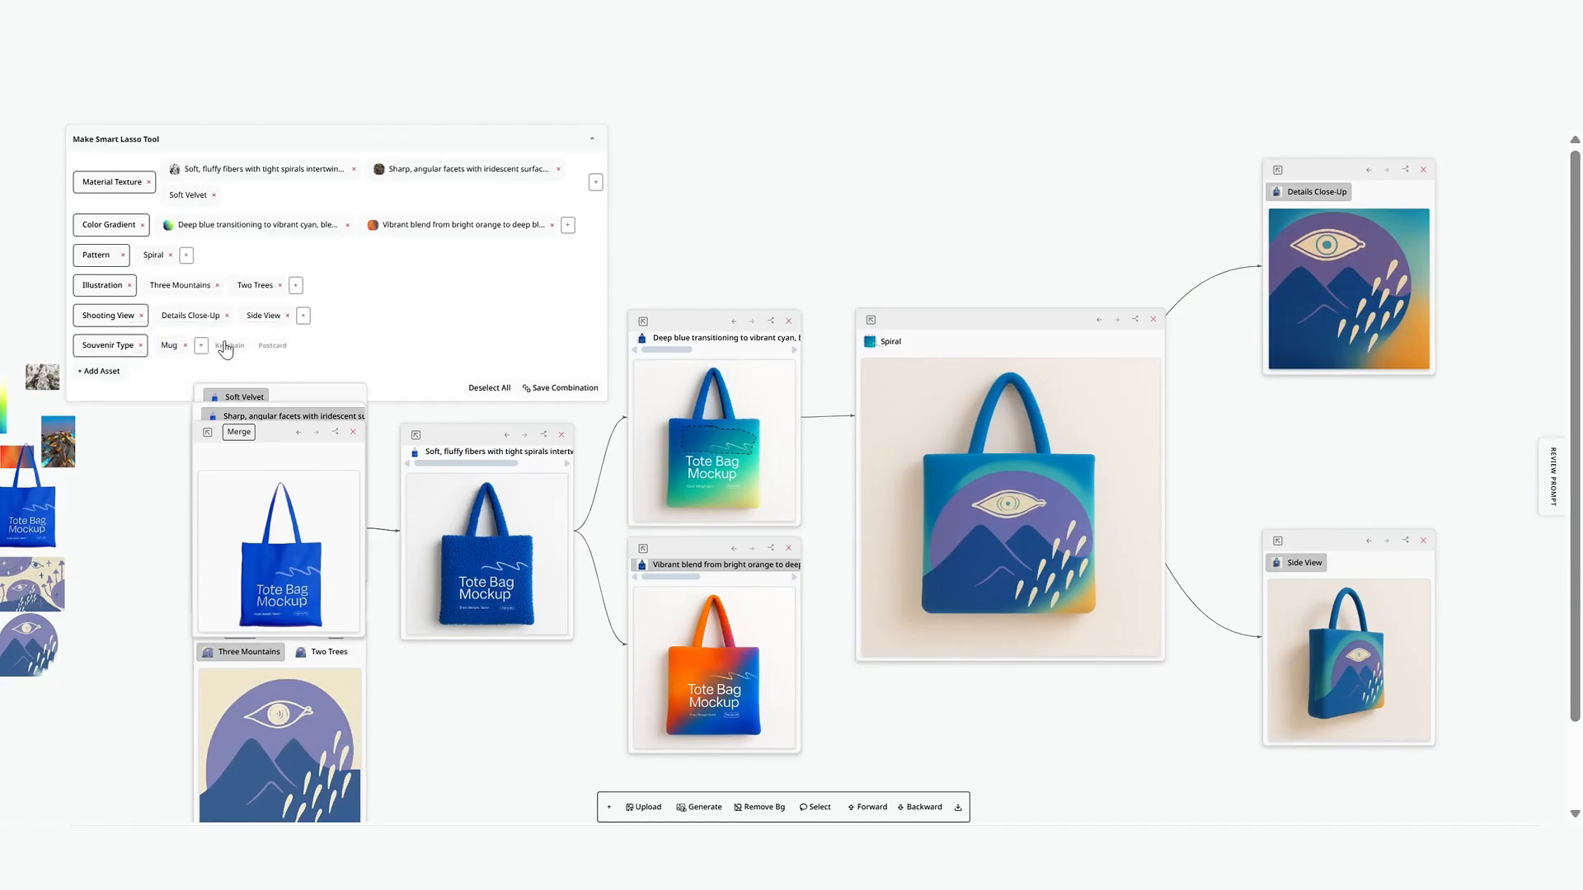
left_click(134, 350)
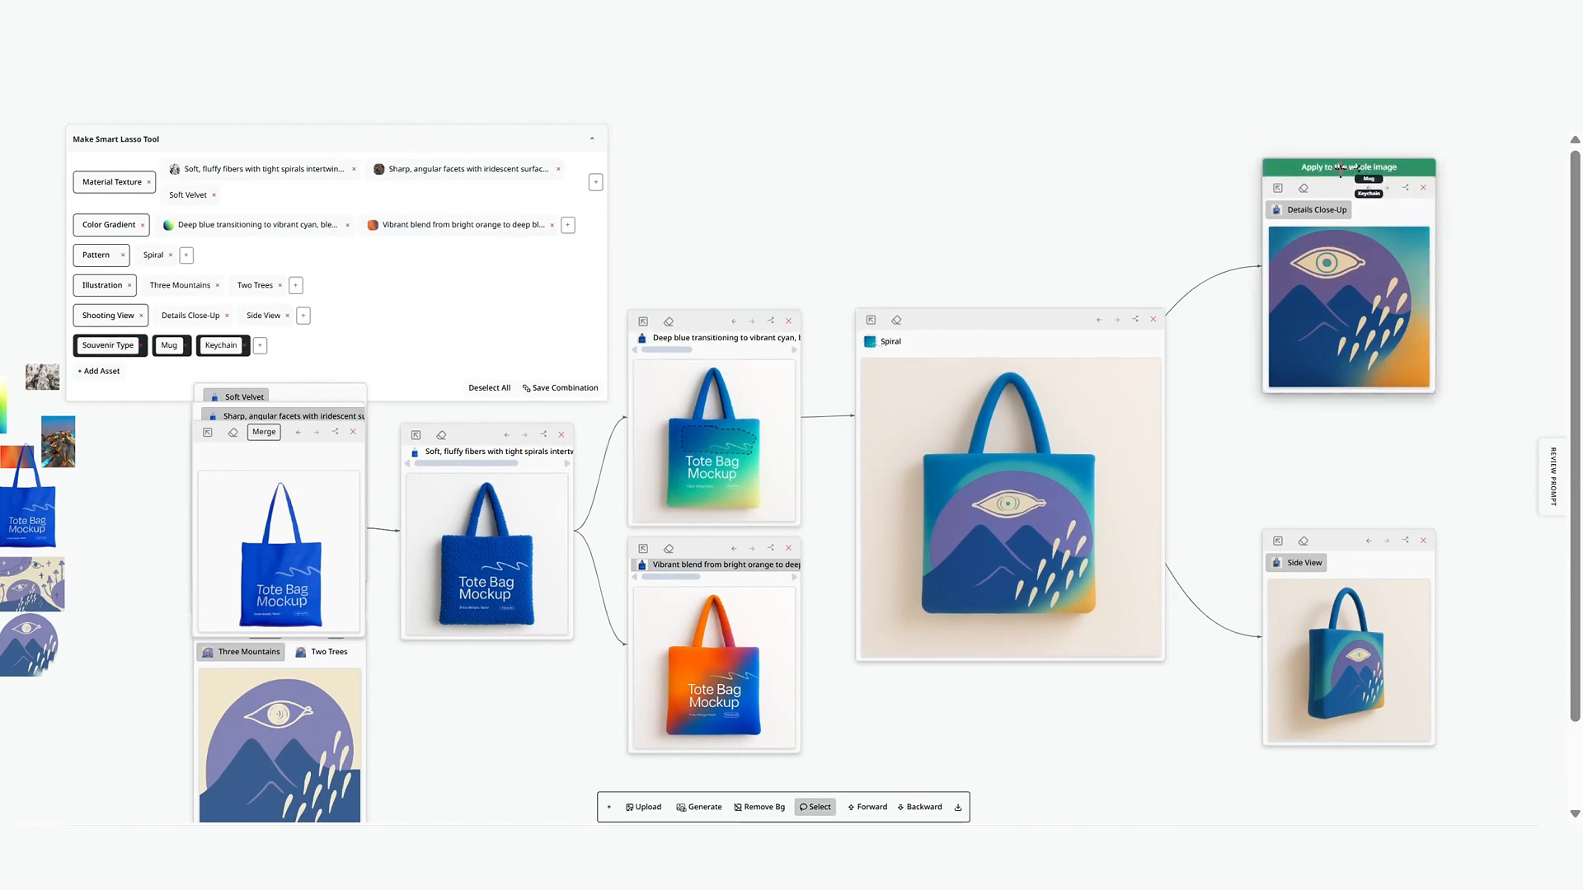
left_click(1346, 168)
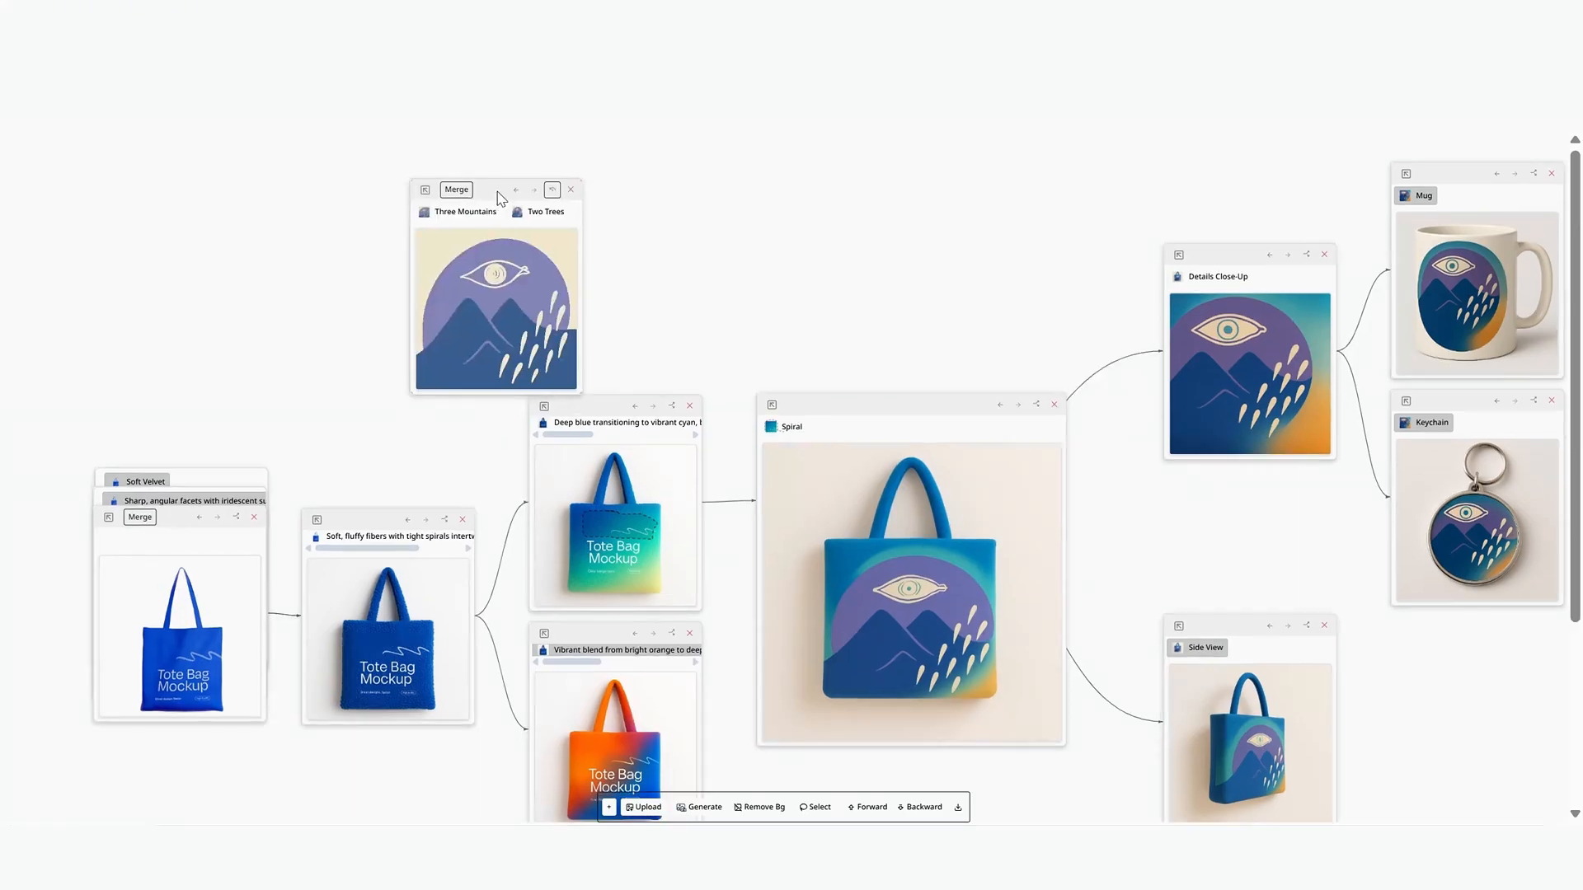
Step: Move the mountain illustration's frame above the blue-green gradient bag and connect it to the Spiral frame
left_click_drag(501, 198, 615, 190)
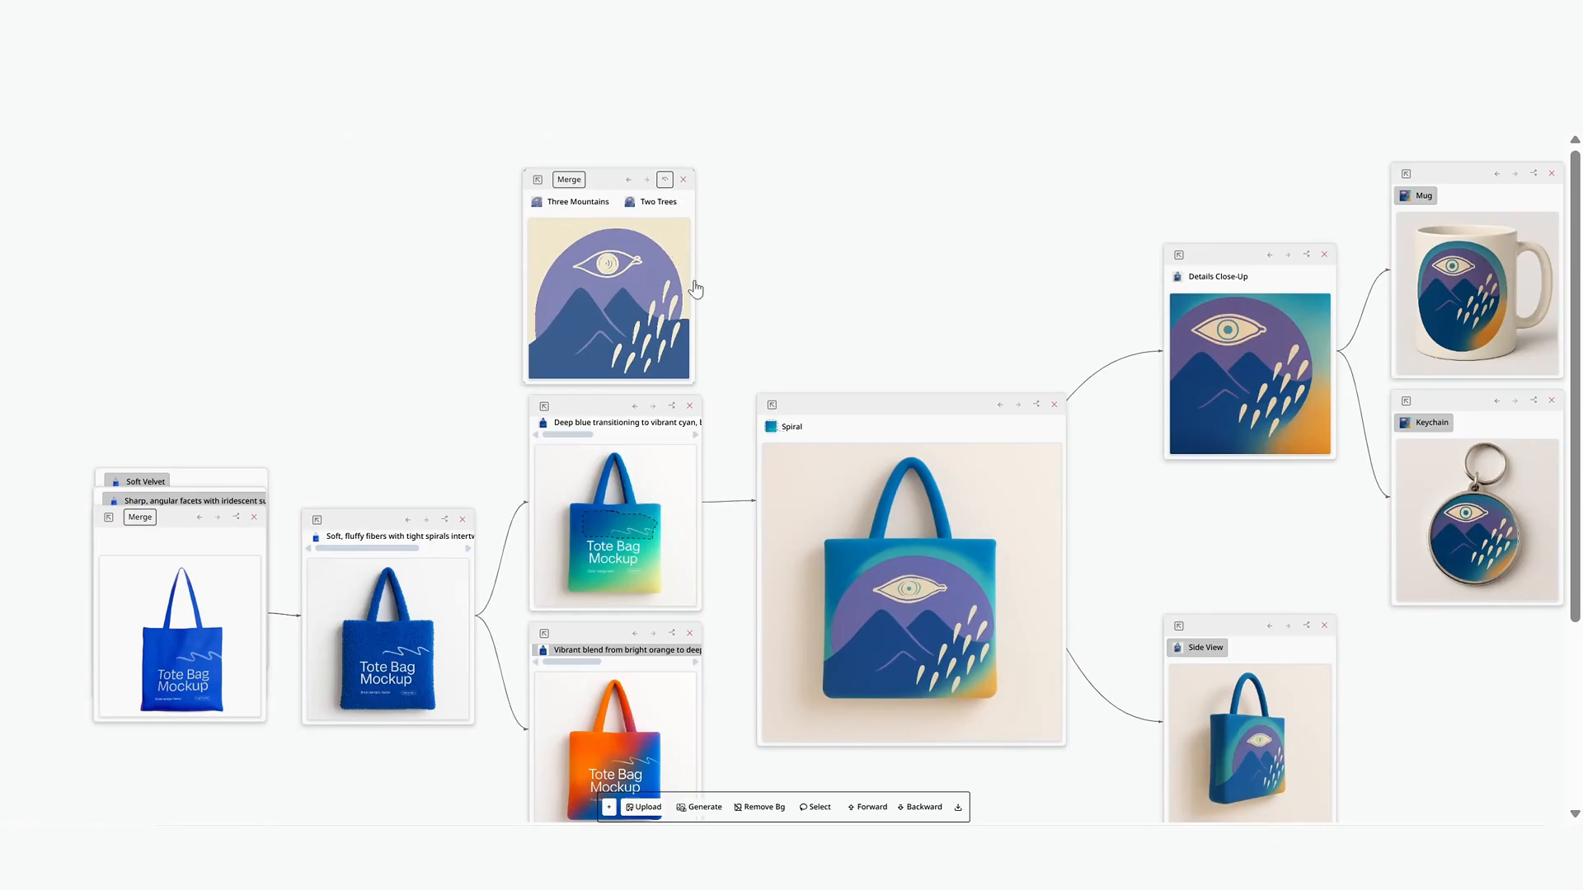
left_click(755, 577)
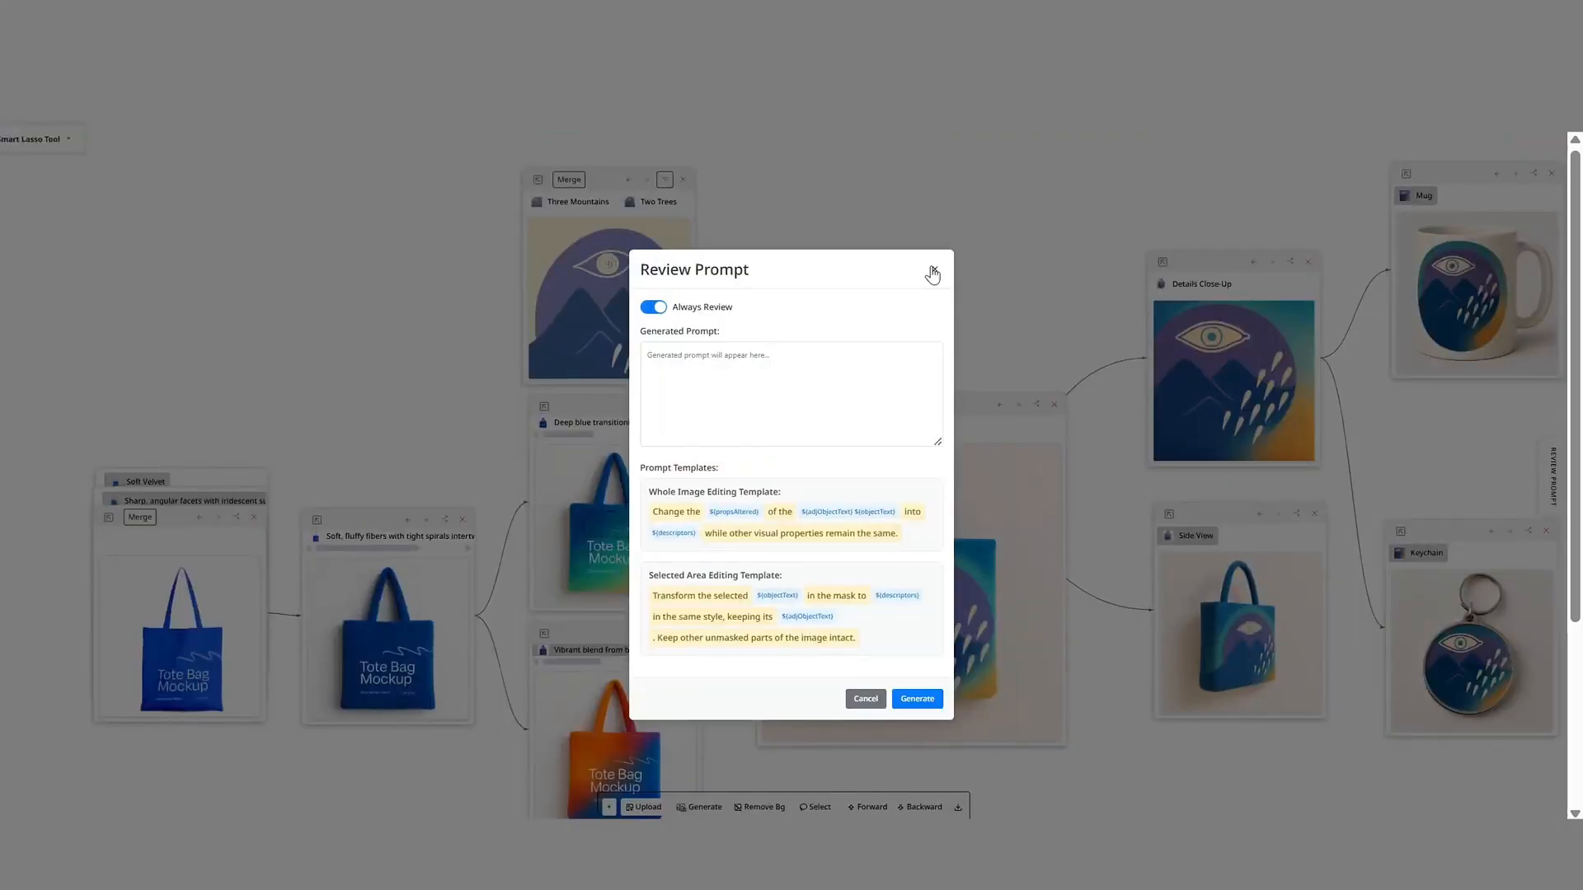
Step: Close the prompt review, bring the asset panel into view and apply Mug to the Details Close-Up frame
left_click(932, 272)
left_click_drag(73, 139, 243, 201)
left_click_drag(242, 406, 1222, 261)
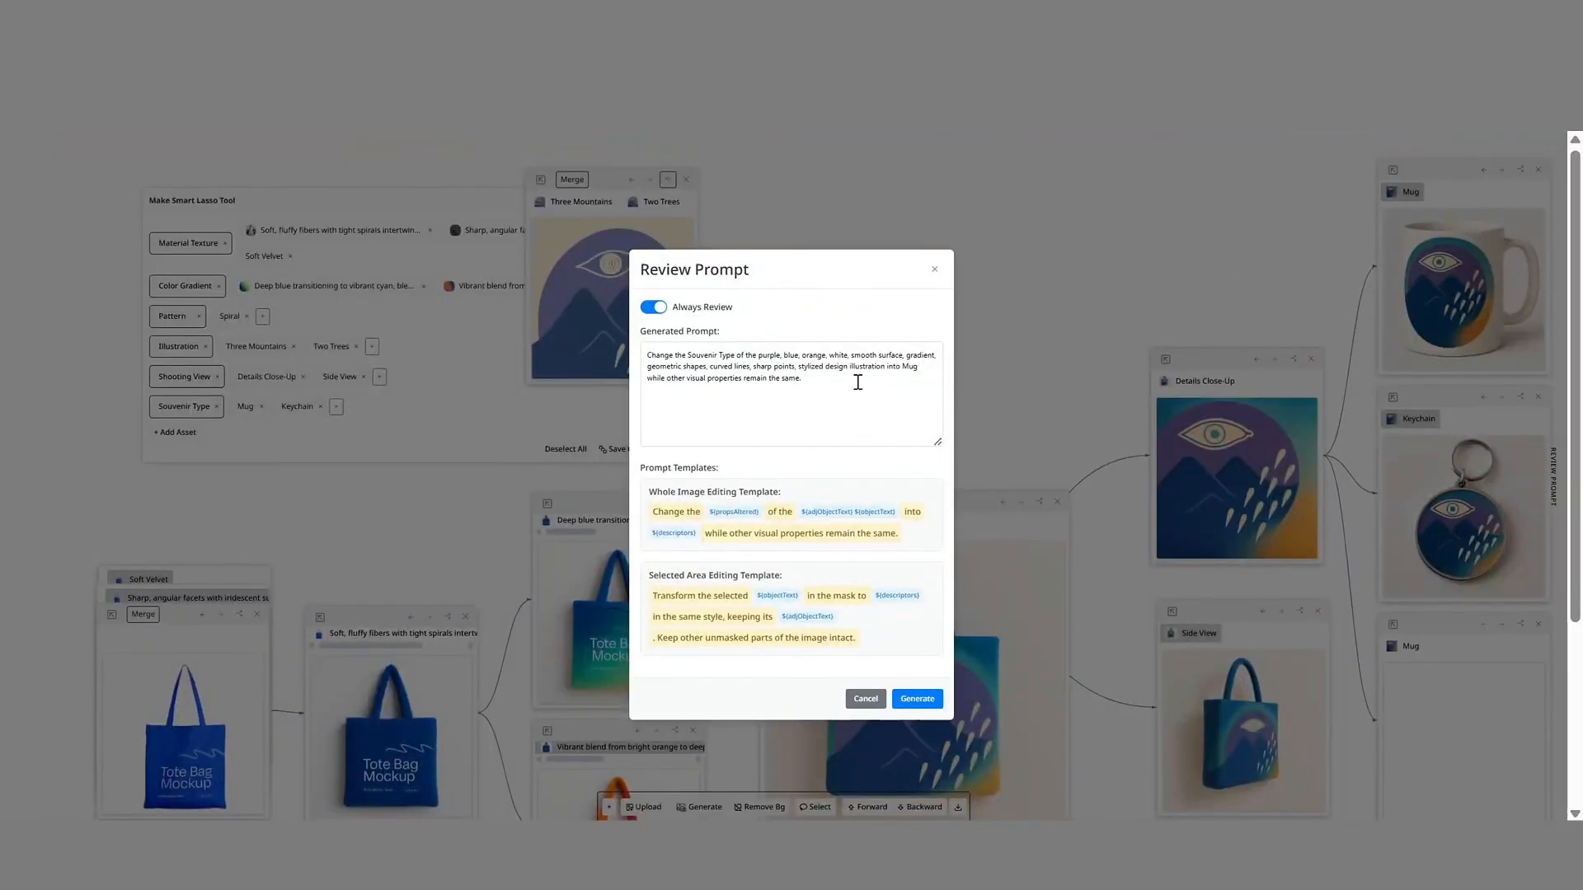
Step: Insert "a black" before Mug in the generated prompt and generate the image
left_click(823, 383)
left_click(902, 366)
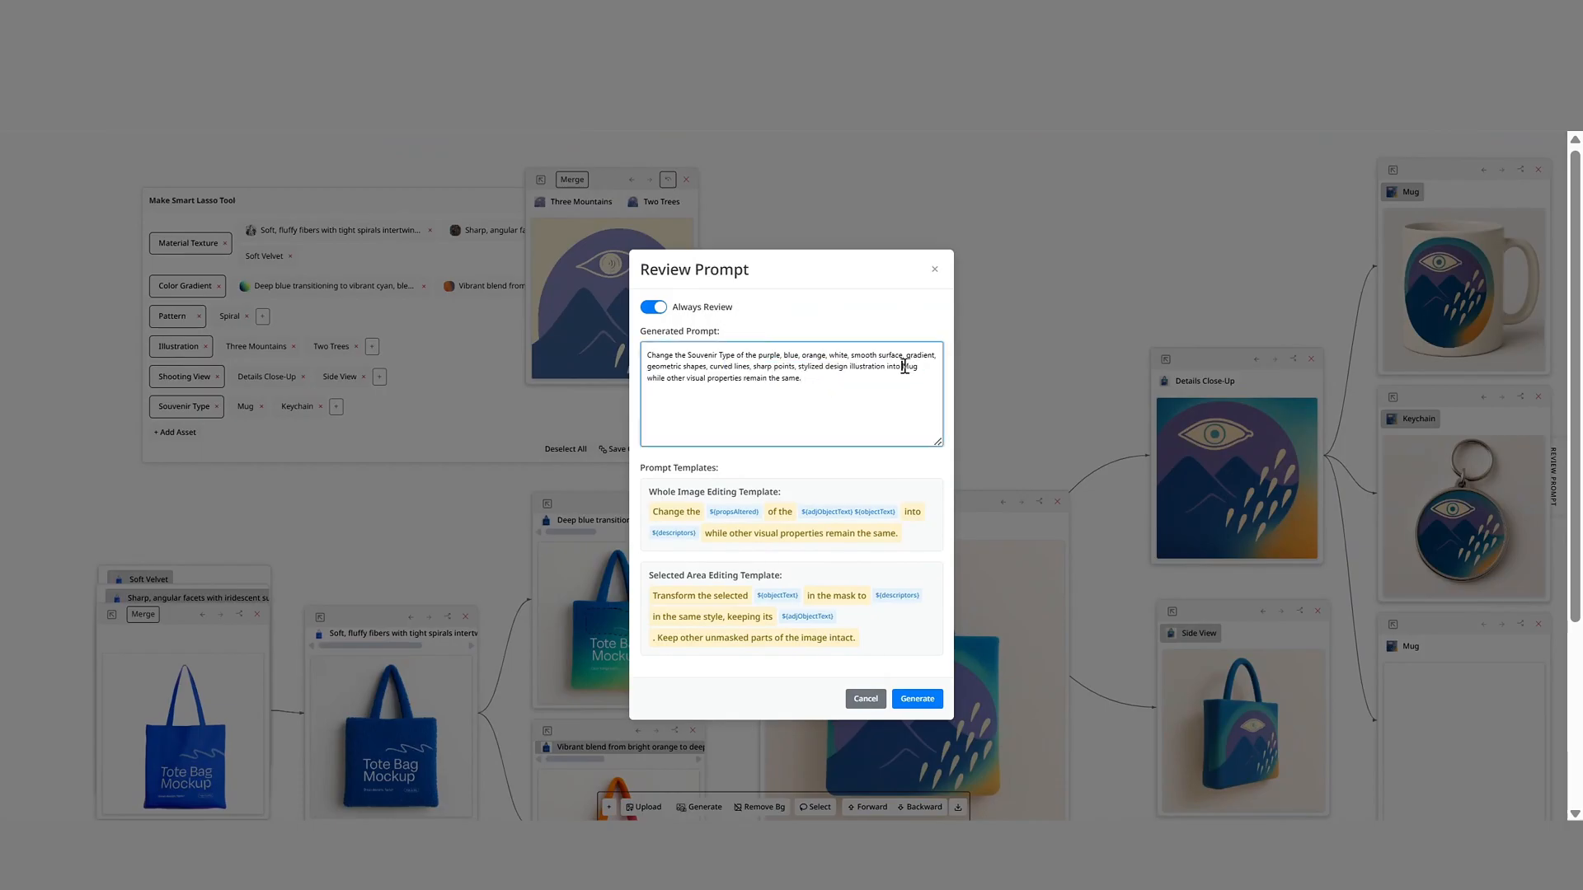
type("a black")
left_click(917, 699)
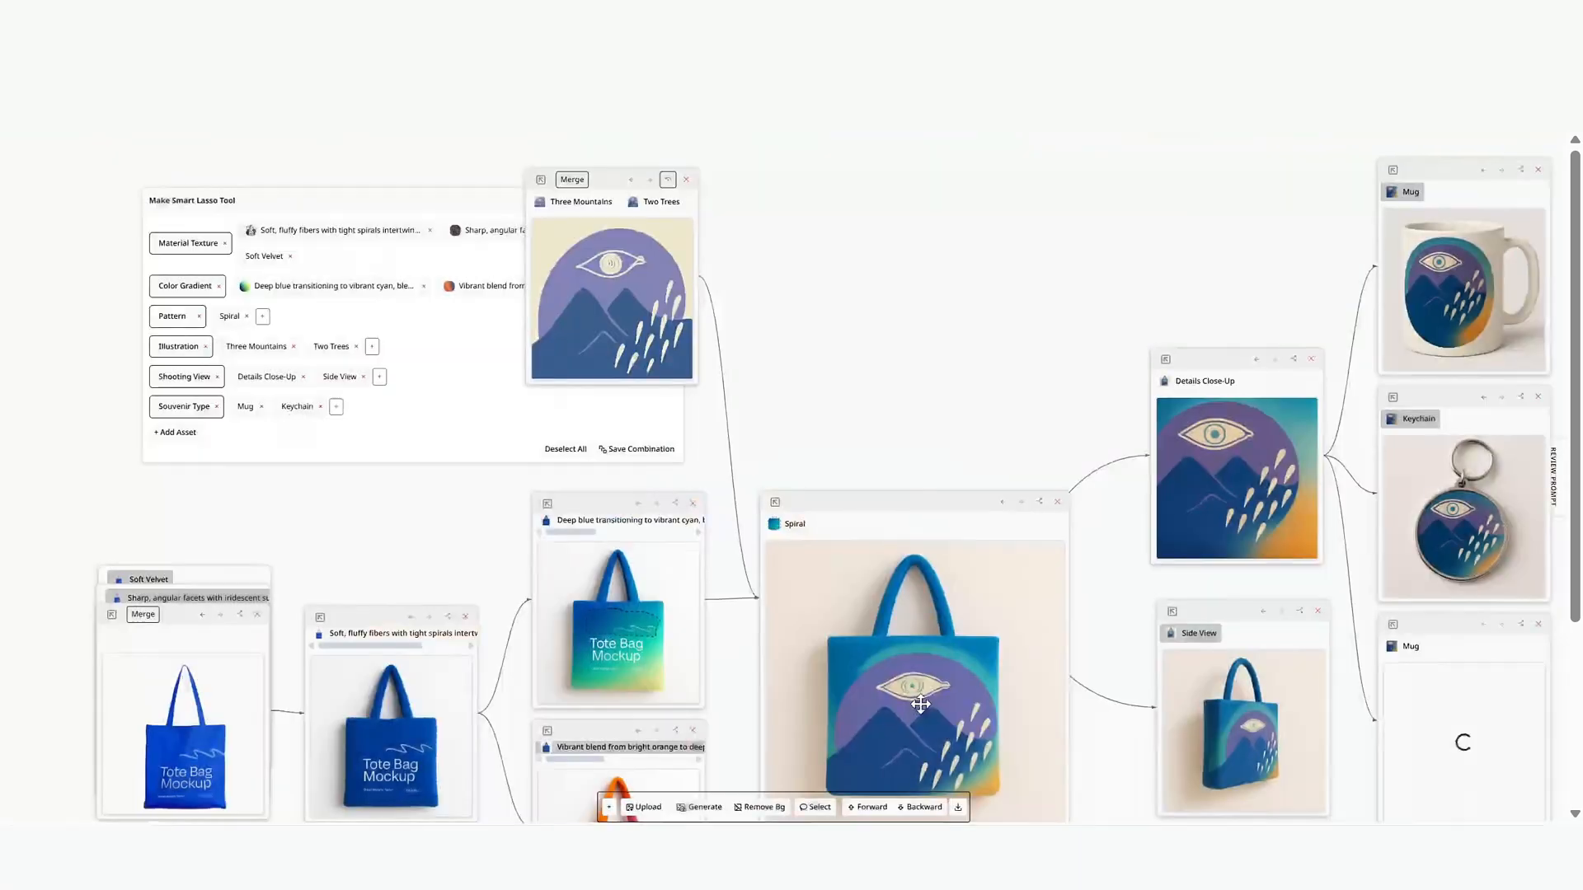